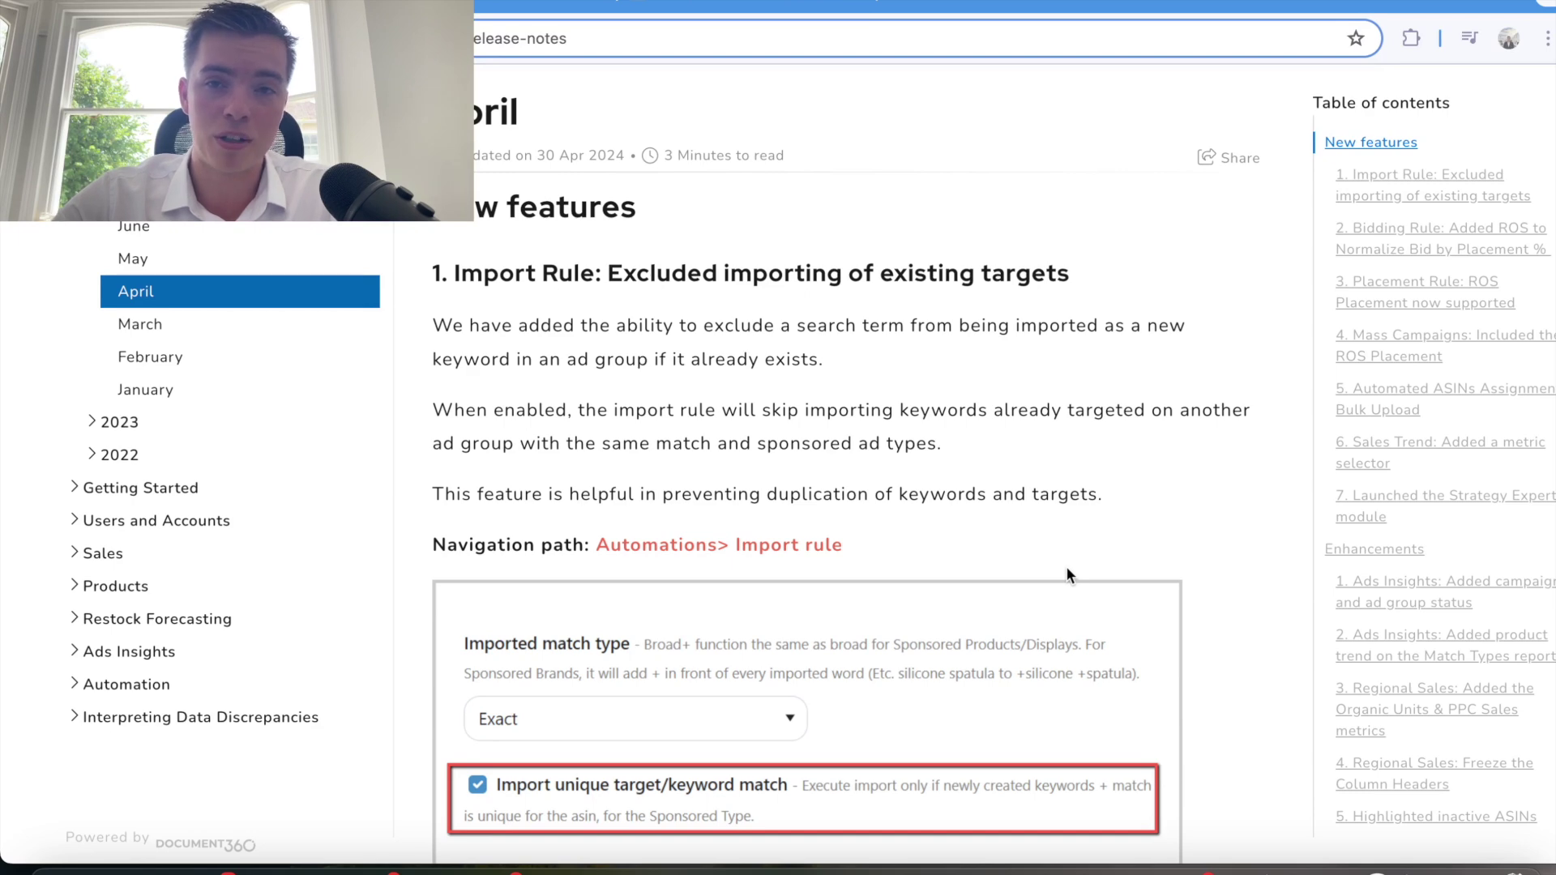
- Scroll the April release notes past sections 2–5 until section 6, Sales Trend, is visible
{"action": "scroll", "coordinate": [1066, 569], "scroll_direction": "down", "scroll_amount": 3}
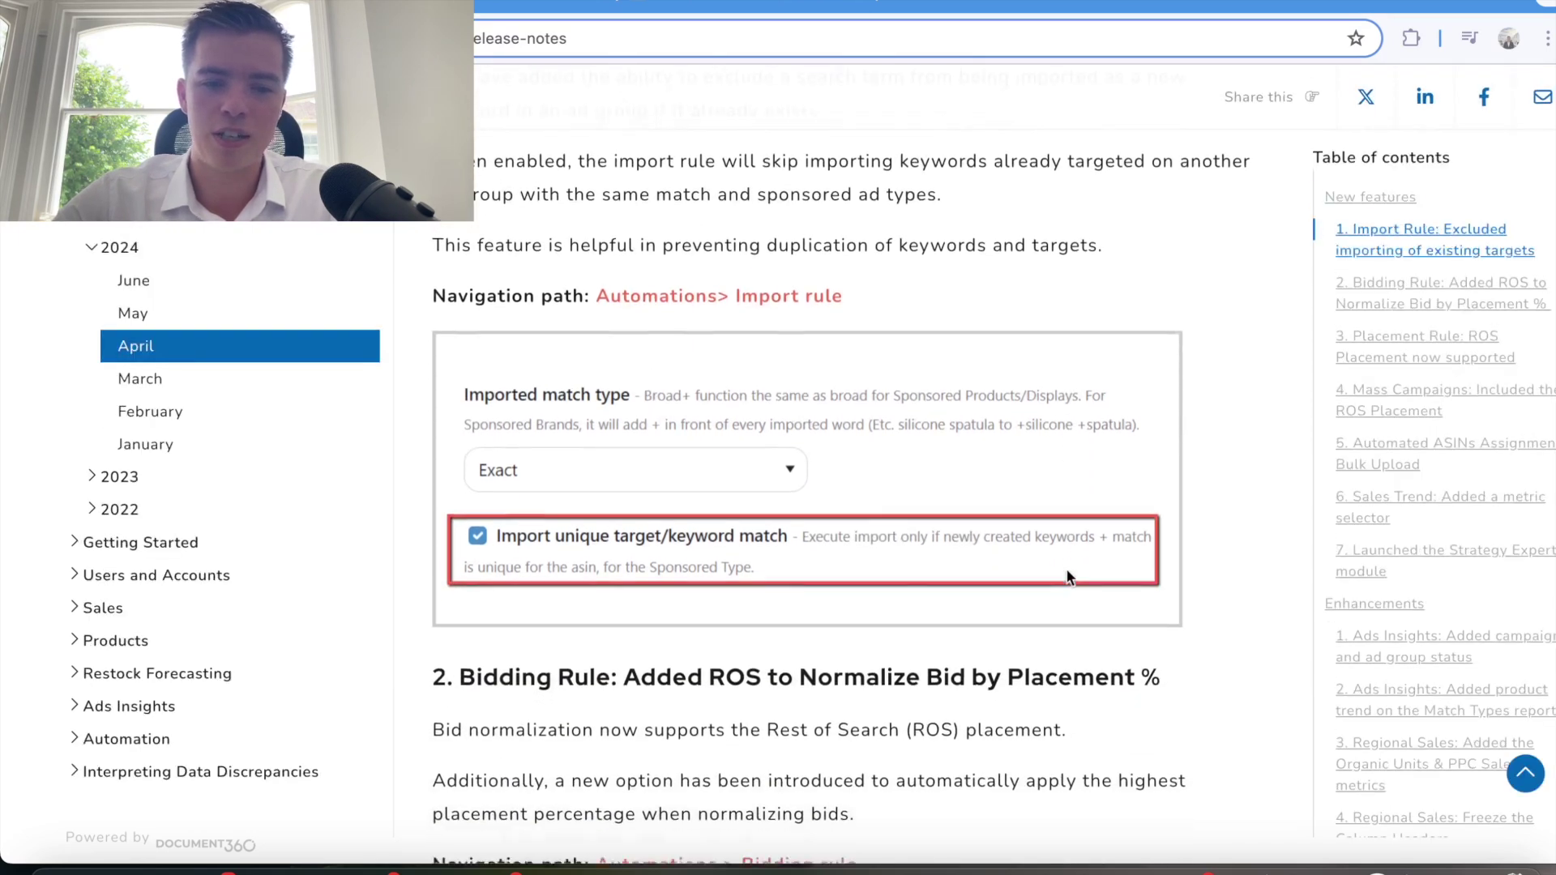
{"action": "scroll", "coordinate": [1067, 577], "scroll_direction": "down", "scroll_amount": 3}
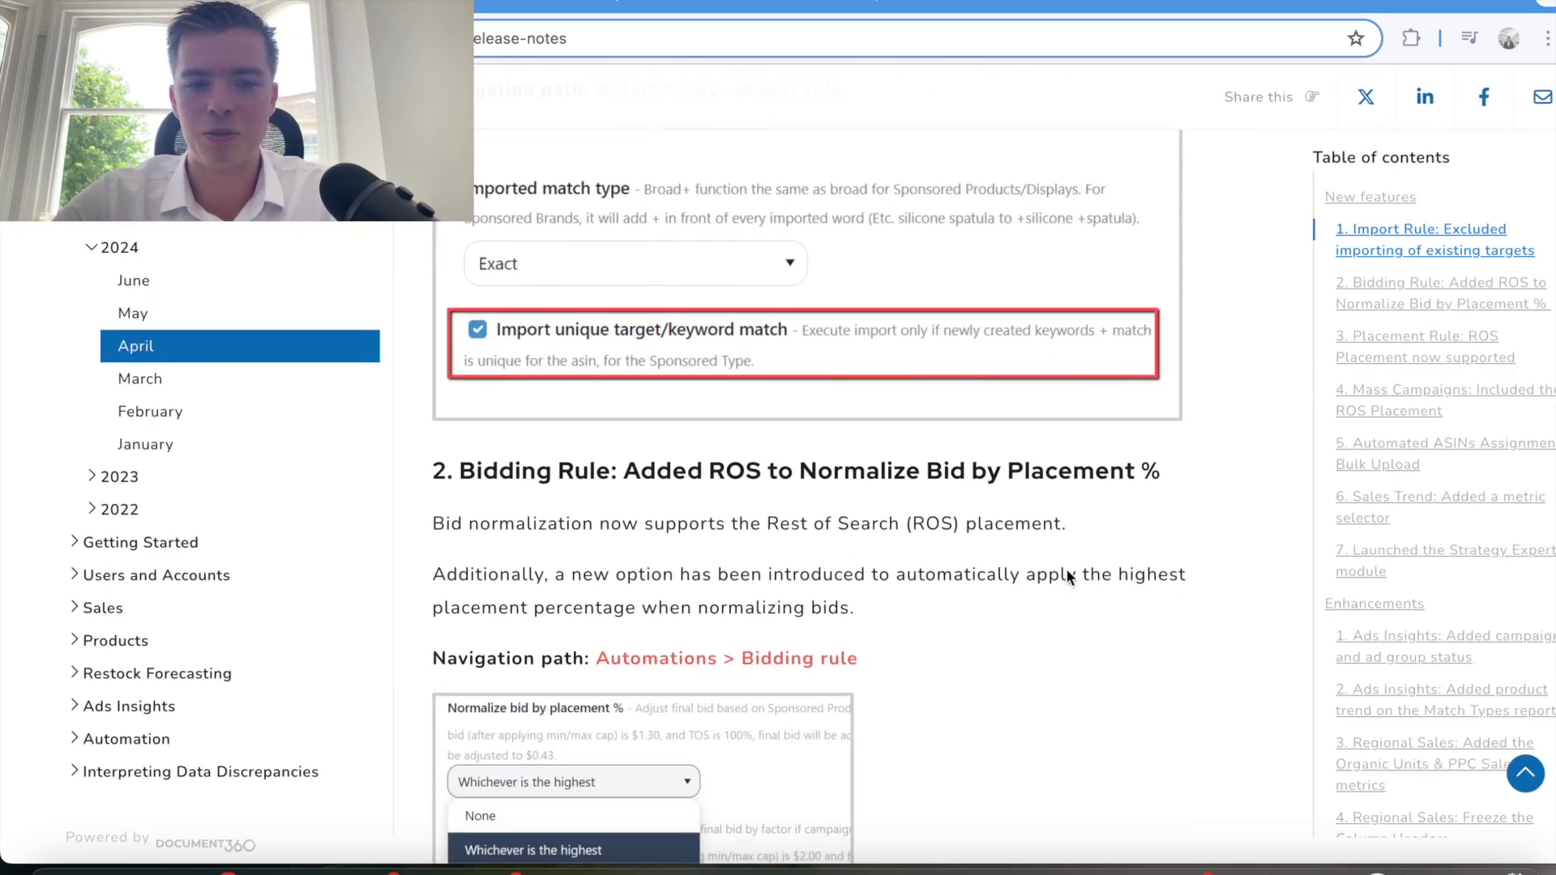
{"action": "scroll", "coordinate": [1067, 572], "scroll_direction": "down", "scroll_amount": 3}
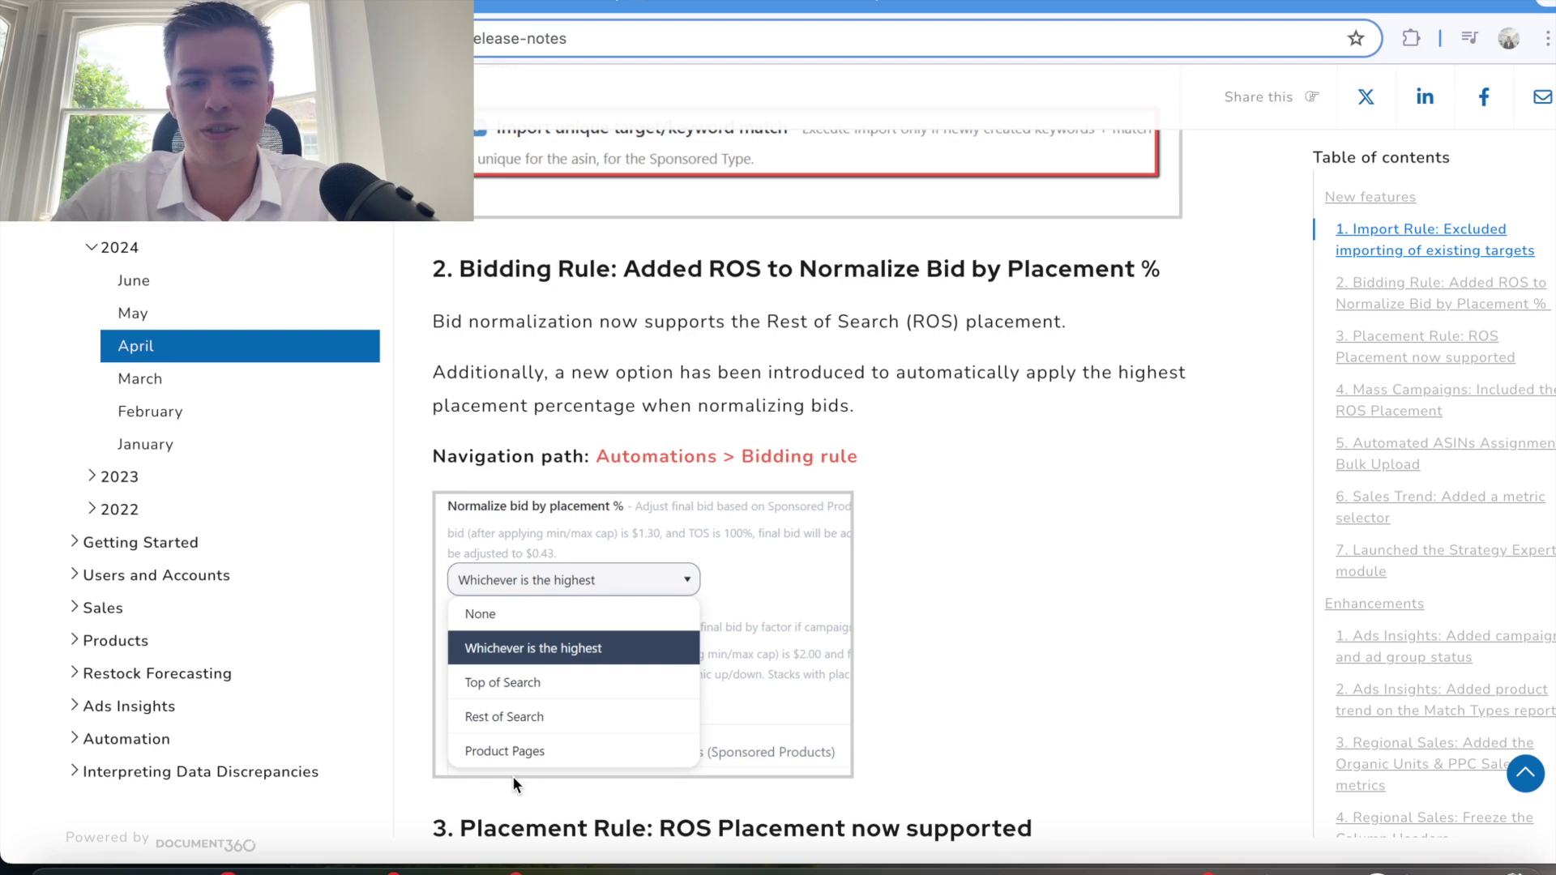
{"action": "scroll", "coordinate": [744, 494], "scroll_direction": "down", "scroll_amount": 3}
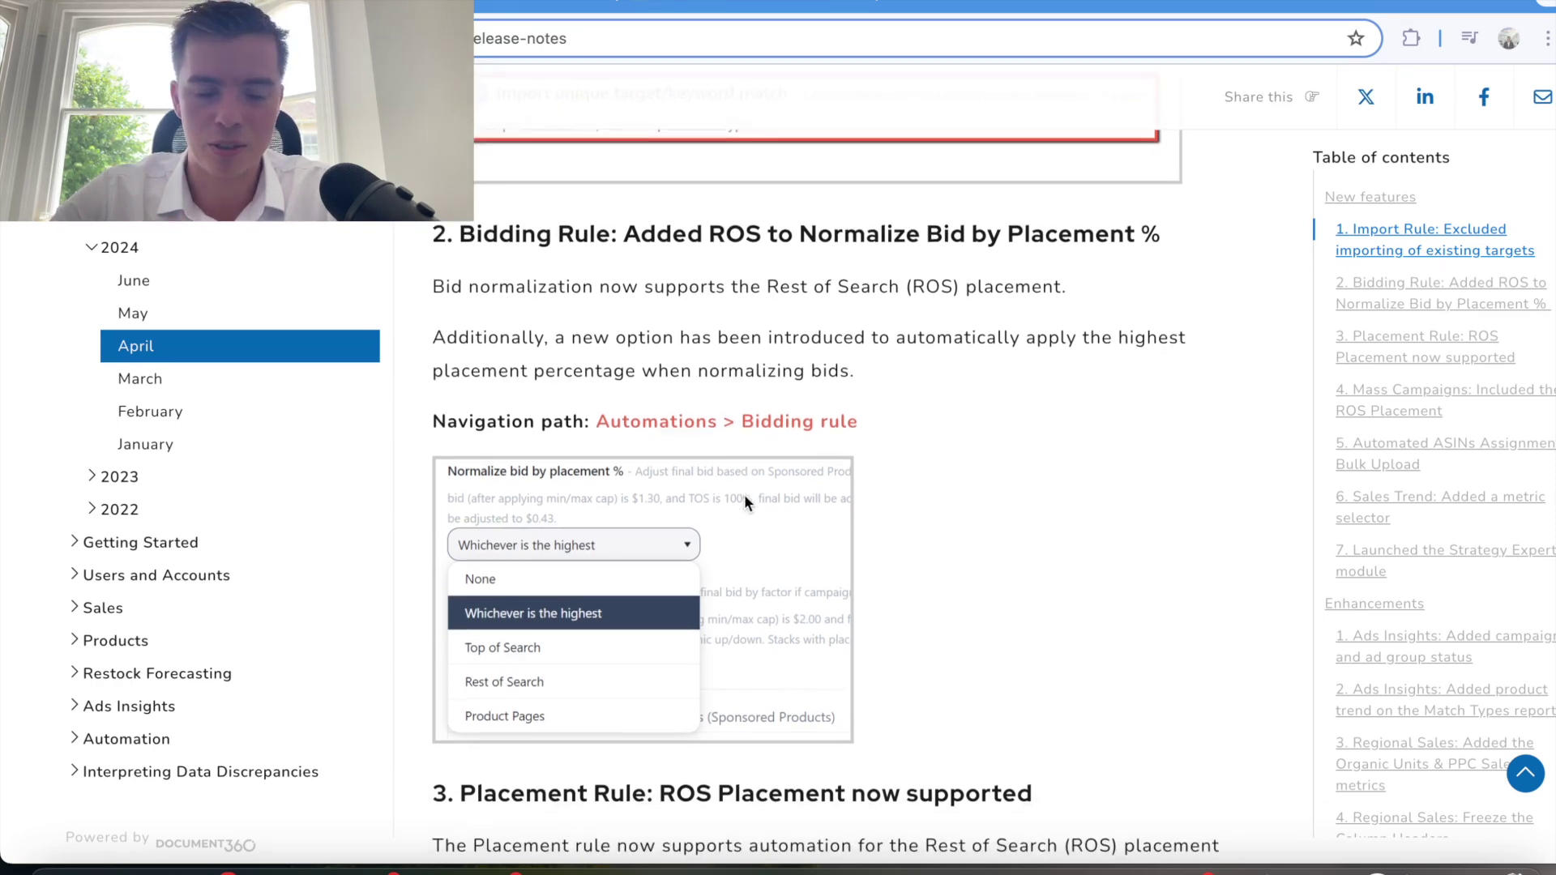
{"action": "scroll", "coordinate": [744, 498], "scroll_direction": "down", "scroll_amount": 3}
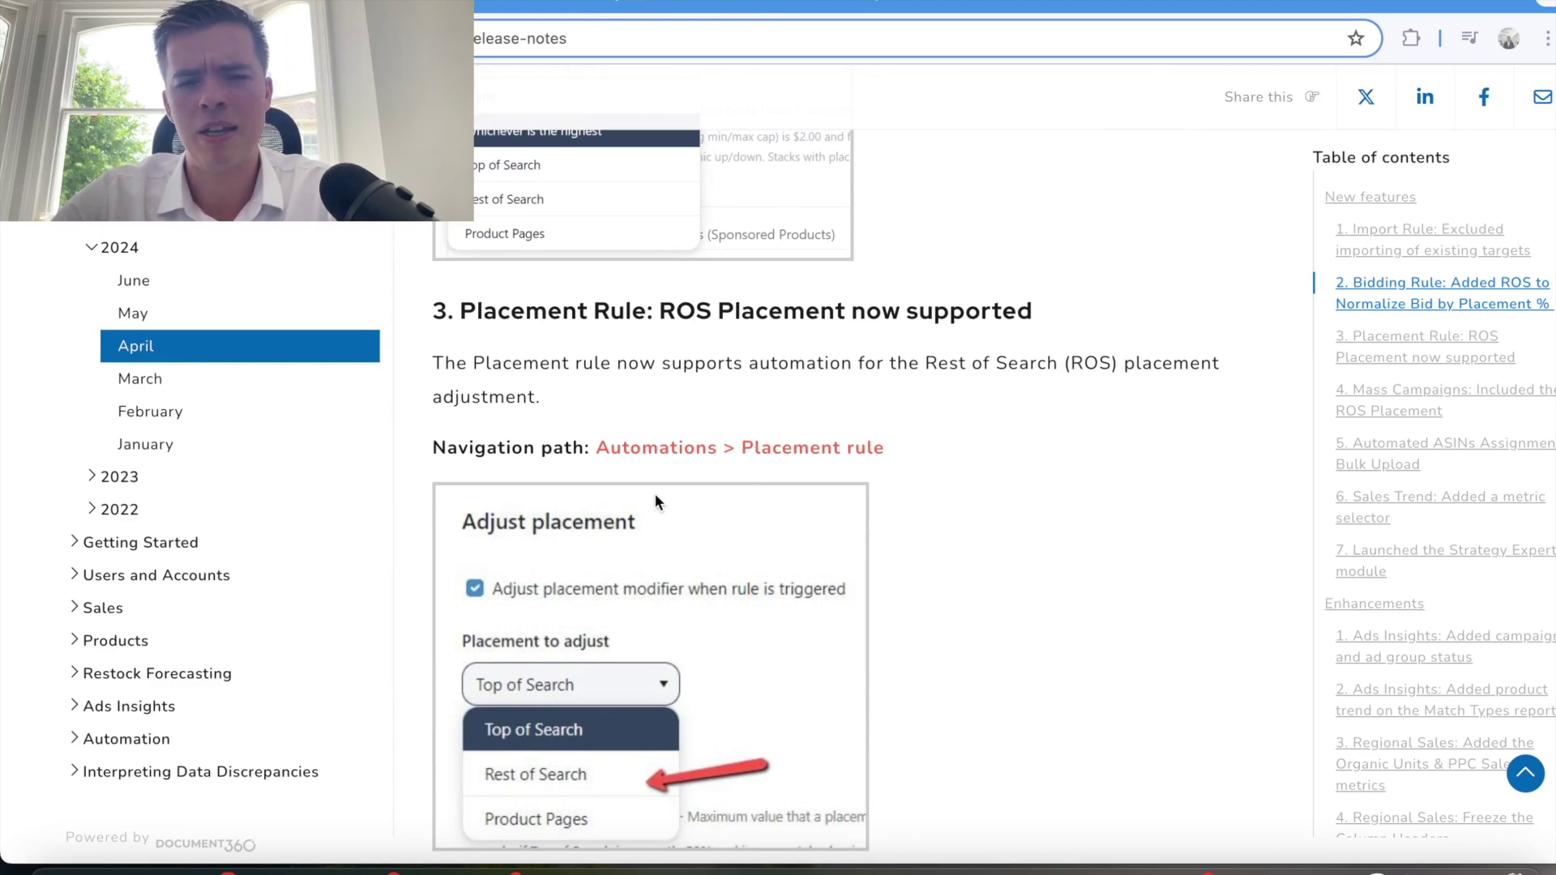
{"action": "scroll", "coordinate": [655, 501], "scroll_direction": "down", "scroll_amount": 3}
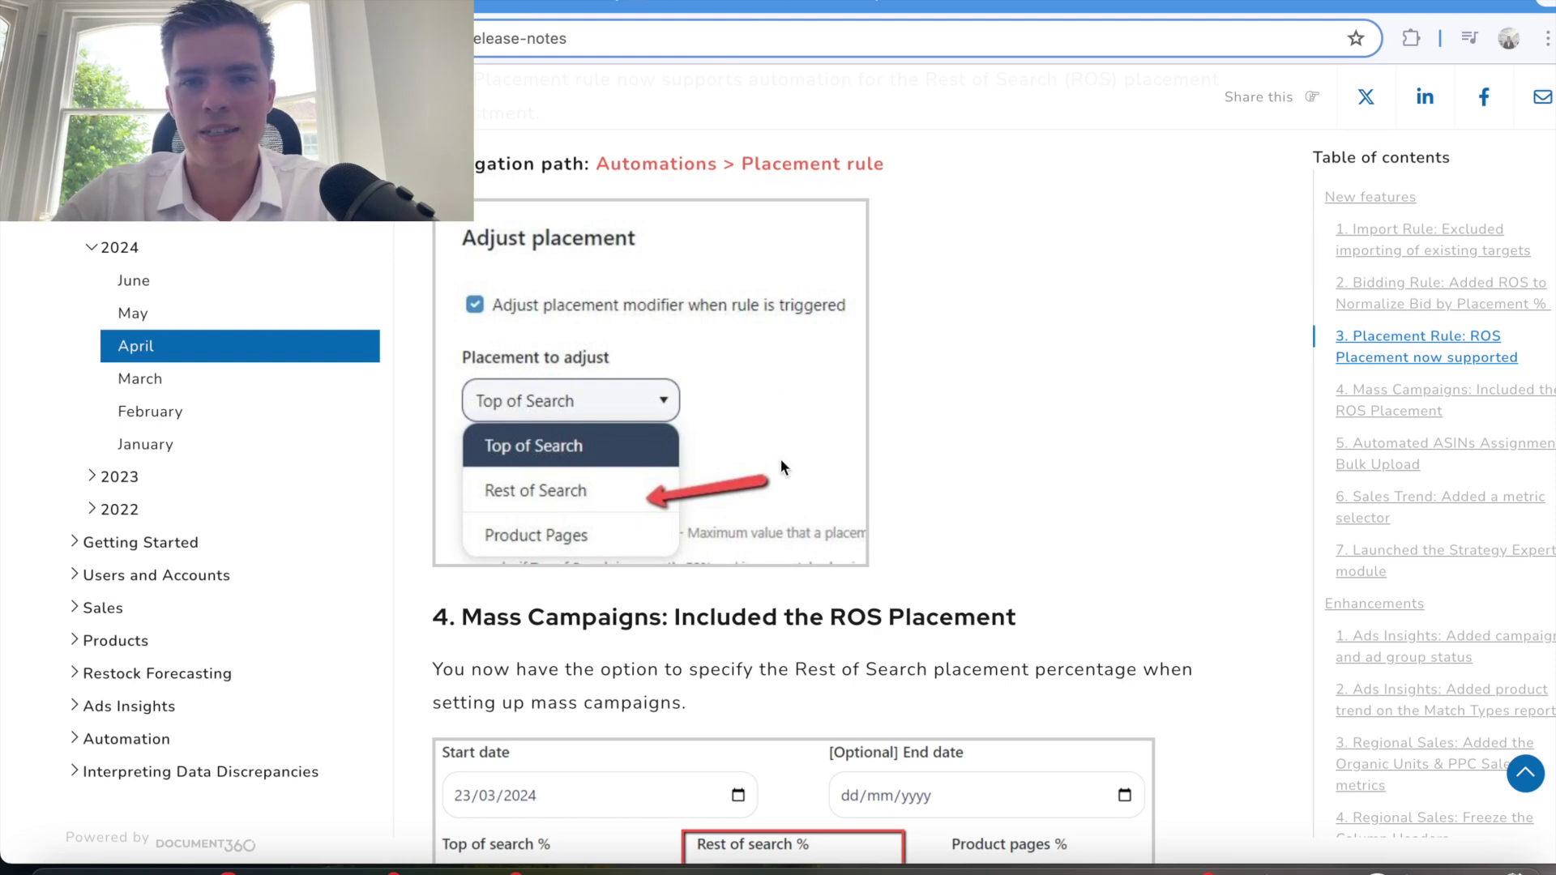
{"action": "scroll", "coordinate": [781, 460], "scroll_direction": "down", "scroll_amount": 4}
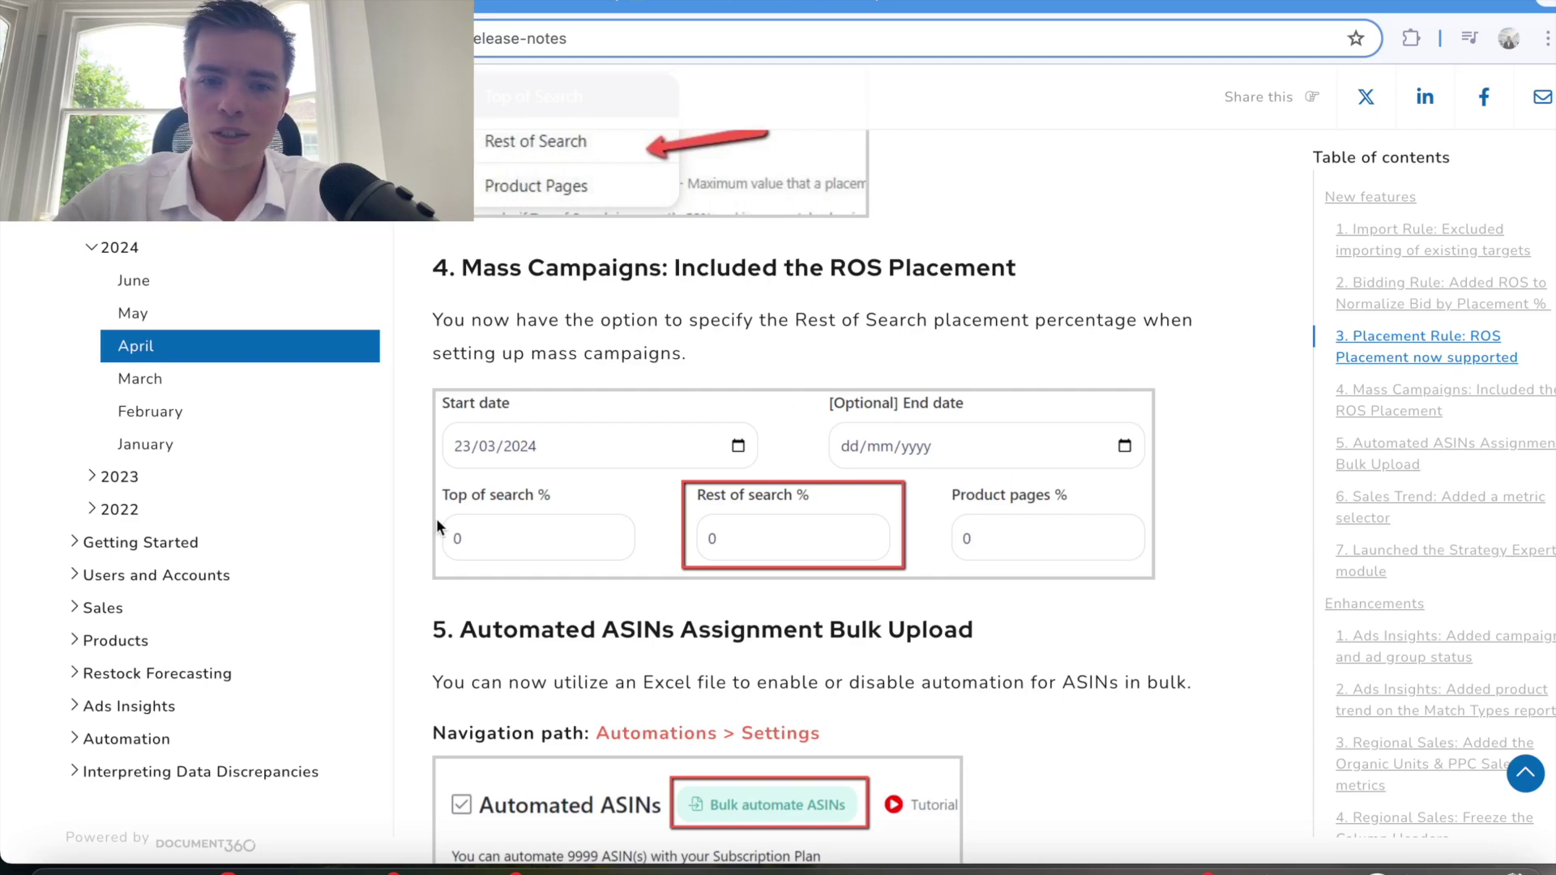
{"action": "scroll", "coordinate": [436, 518], "scroll_direction": "down", "scroll_amount": 4}
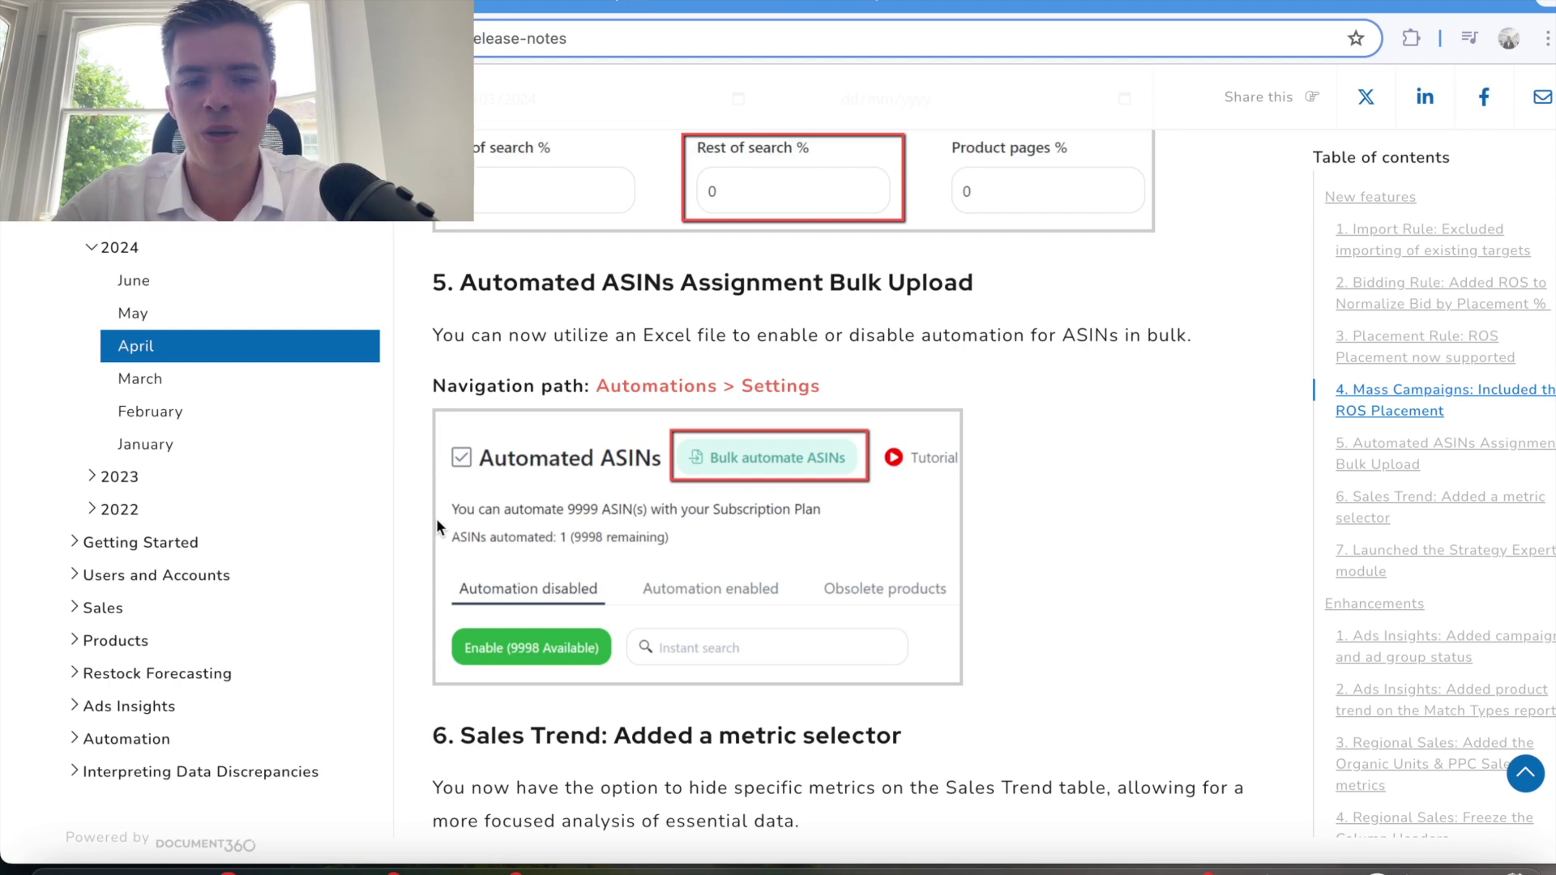
{"action": "scroll", "coordinate": [436, 518], "scroll_direction": "down", "scroll_amount": 2}
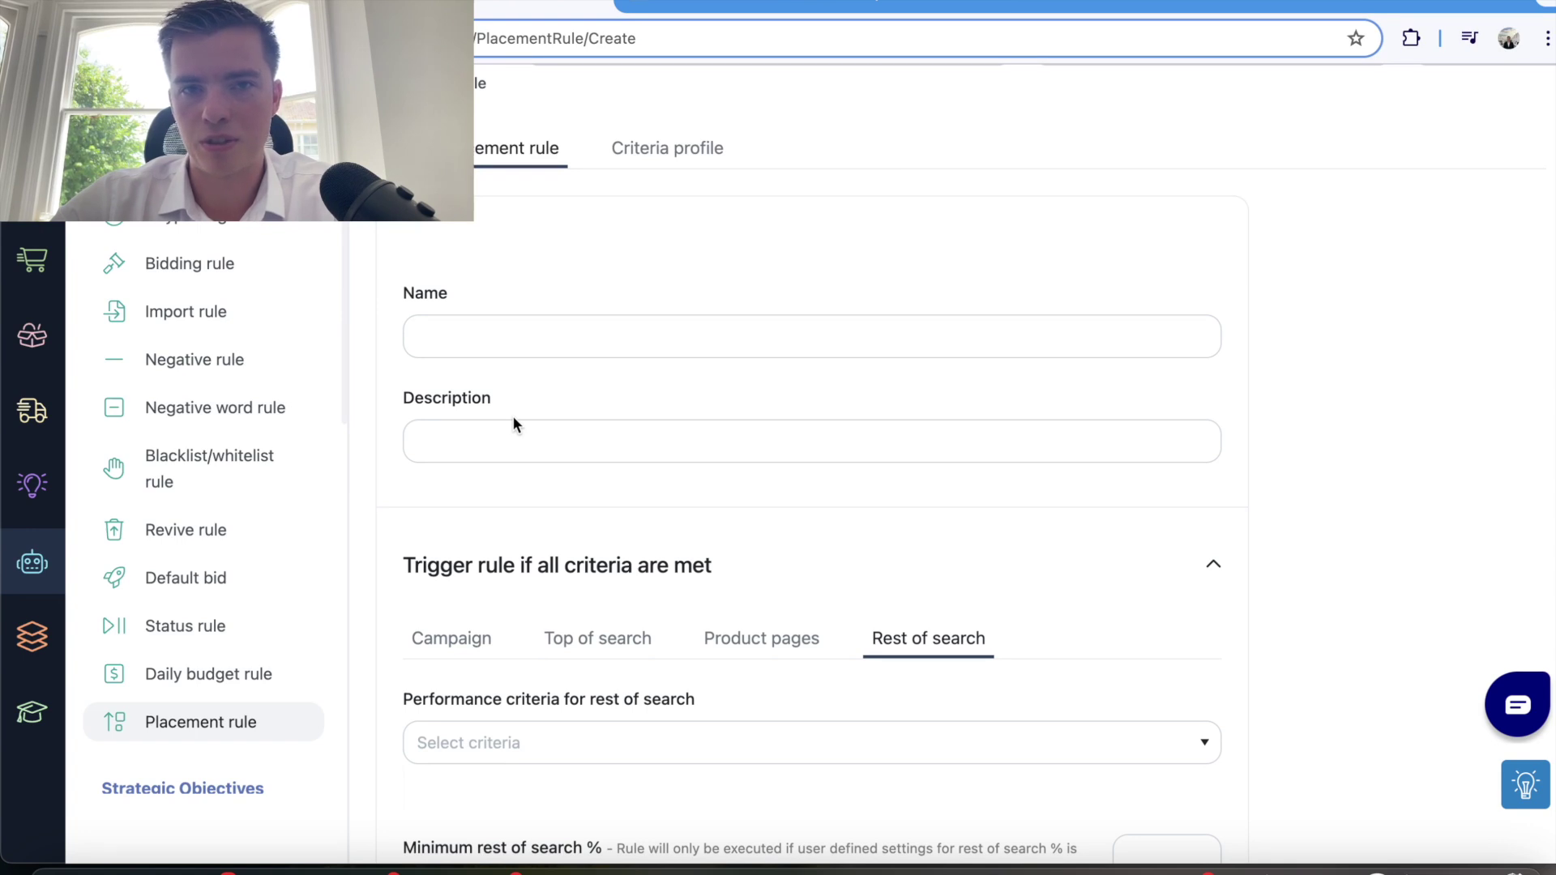
- Scroll to the Rest of search criteria and view the Select criteria options without choosing one
{"action": "scroll", "coordinate": [513, 424], "scroll_direction": "down", "scroll_amount": 3}
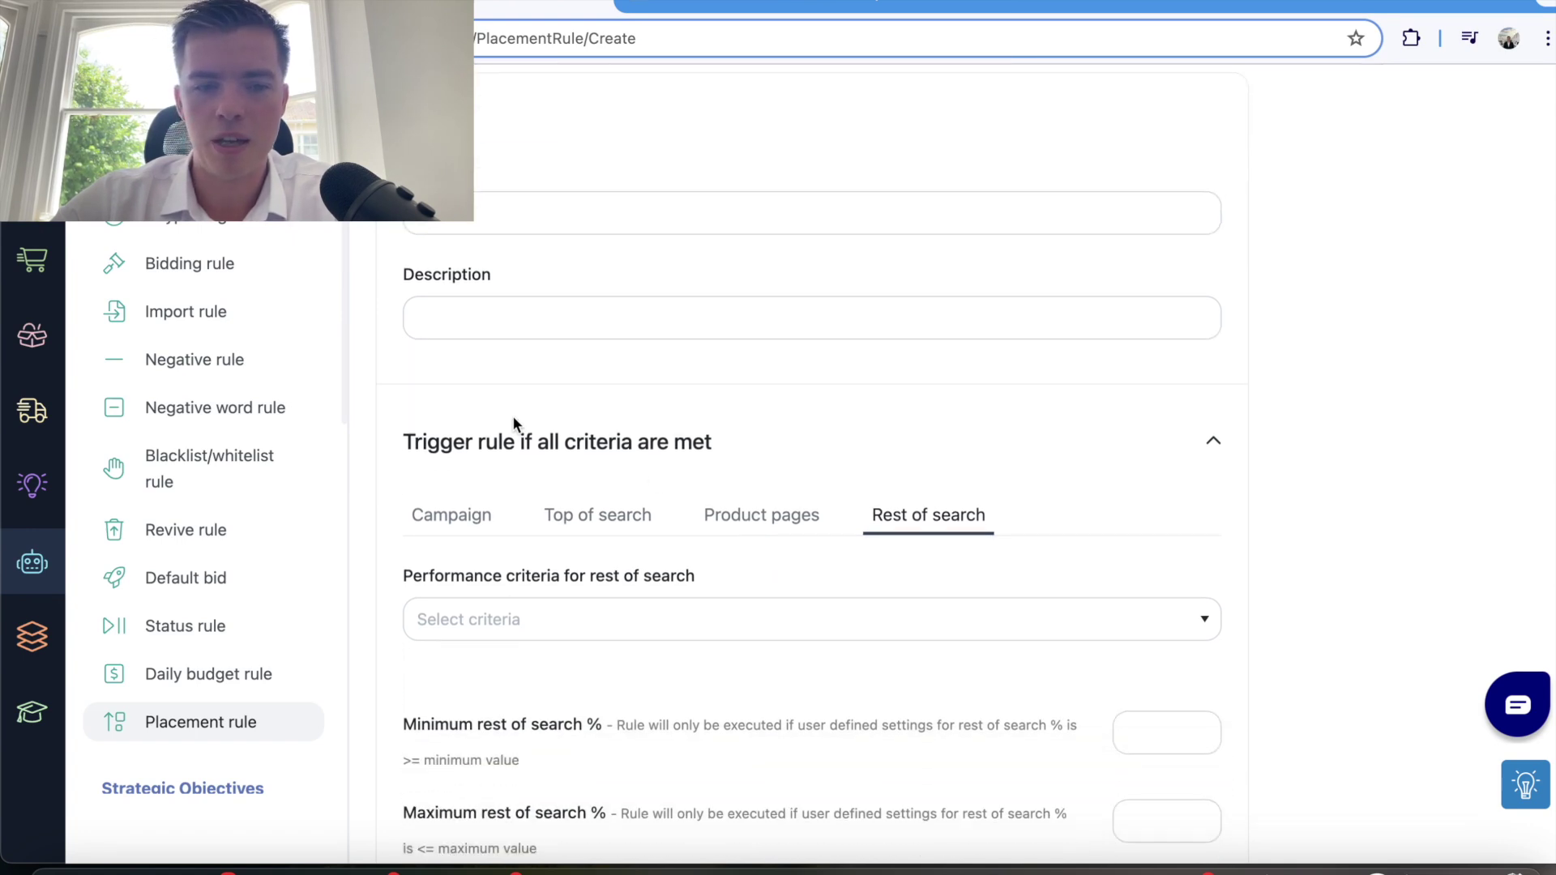
{"action": "scroll", "coordinate": [795, 539], "scroll_direction": "down", "scroll_amount": 3}
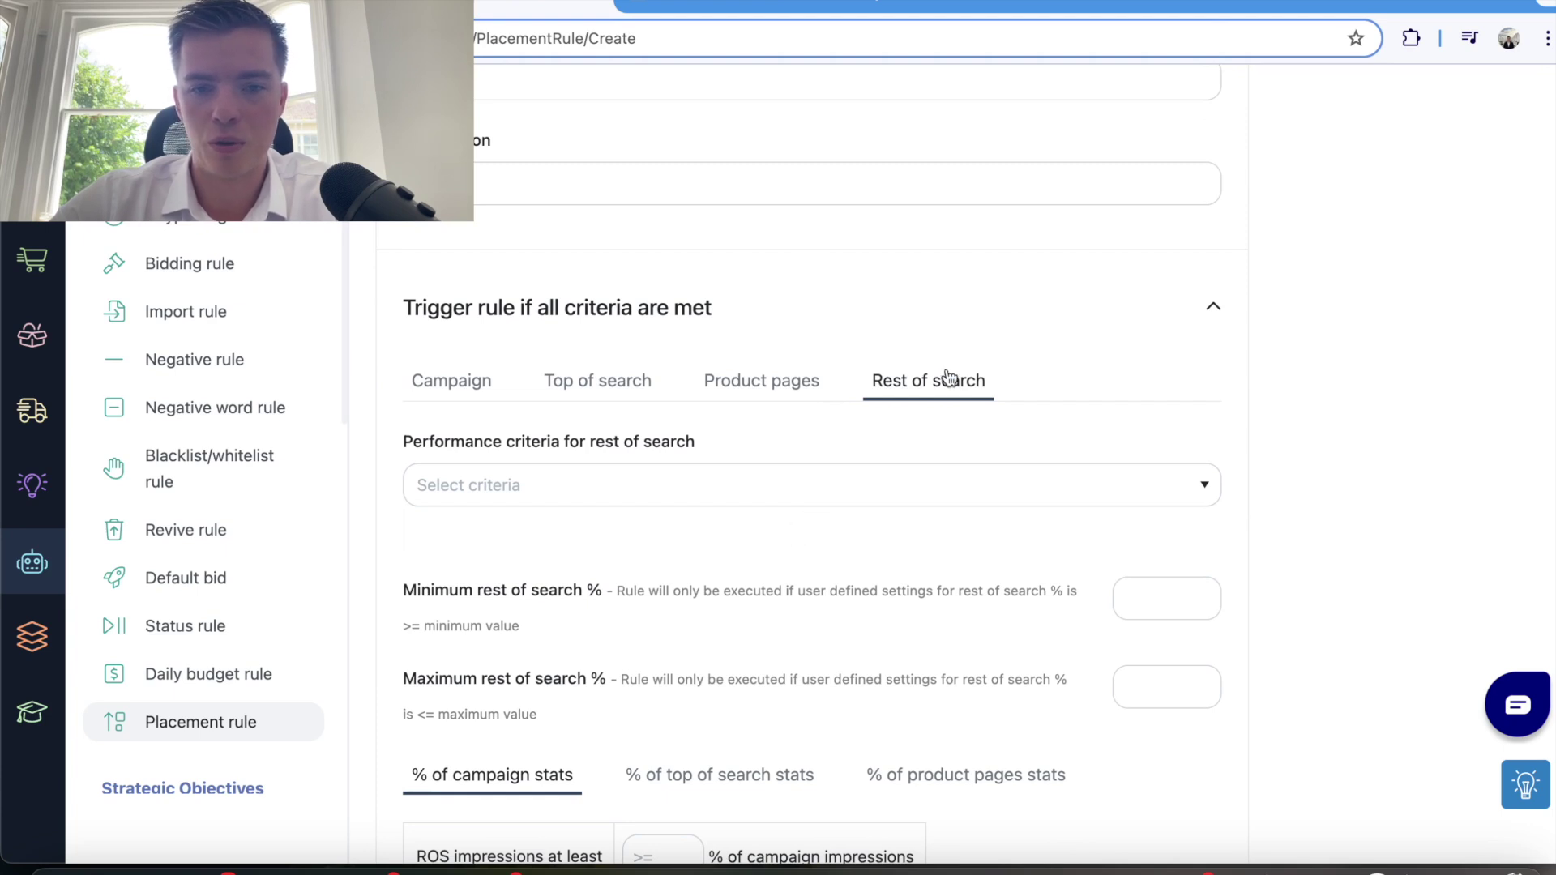
{"action": "left_click", "coordinate": [869, 486]}
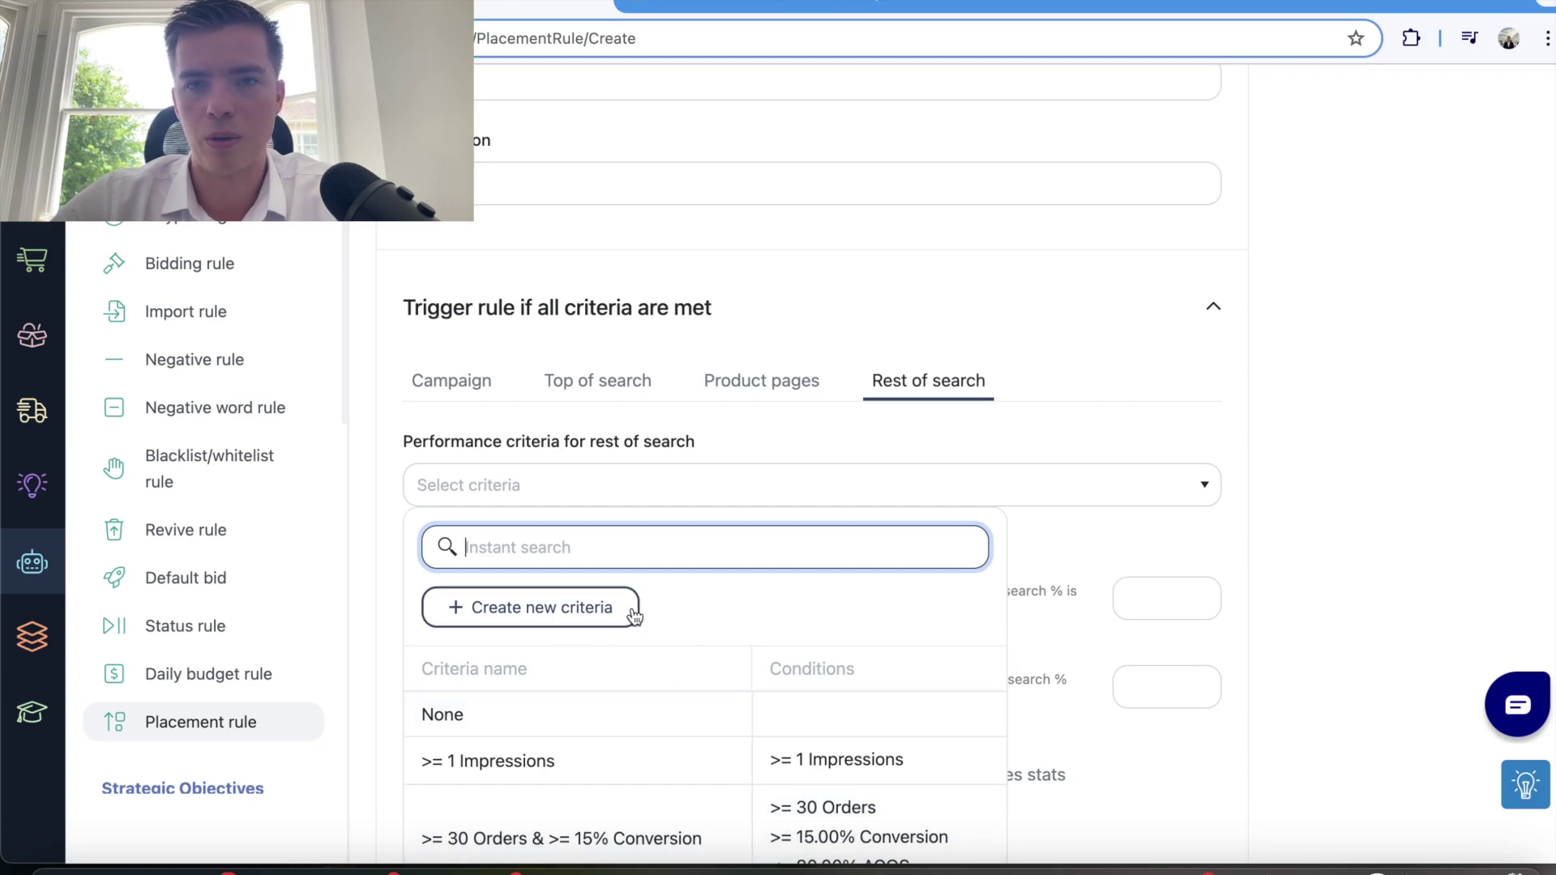
{"action": "left_click", "coordinate": [1135, 418]}
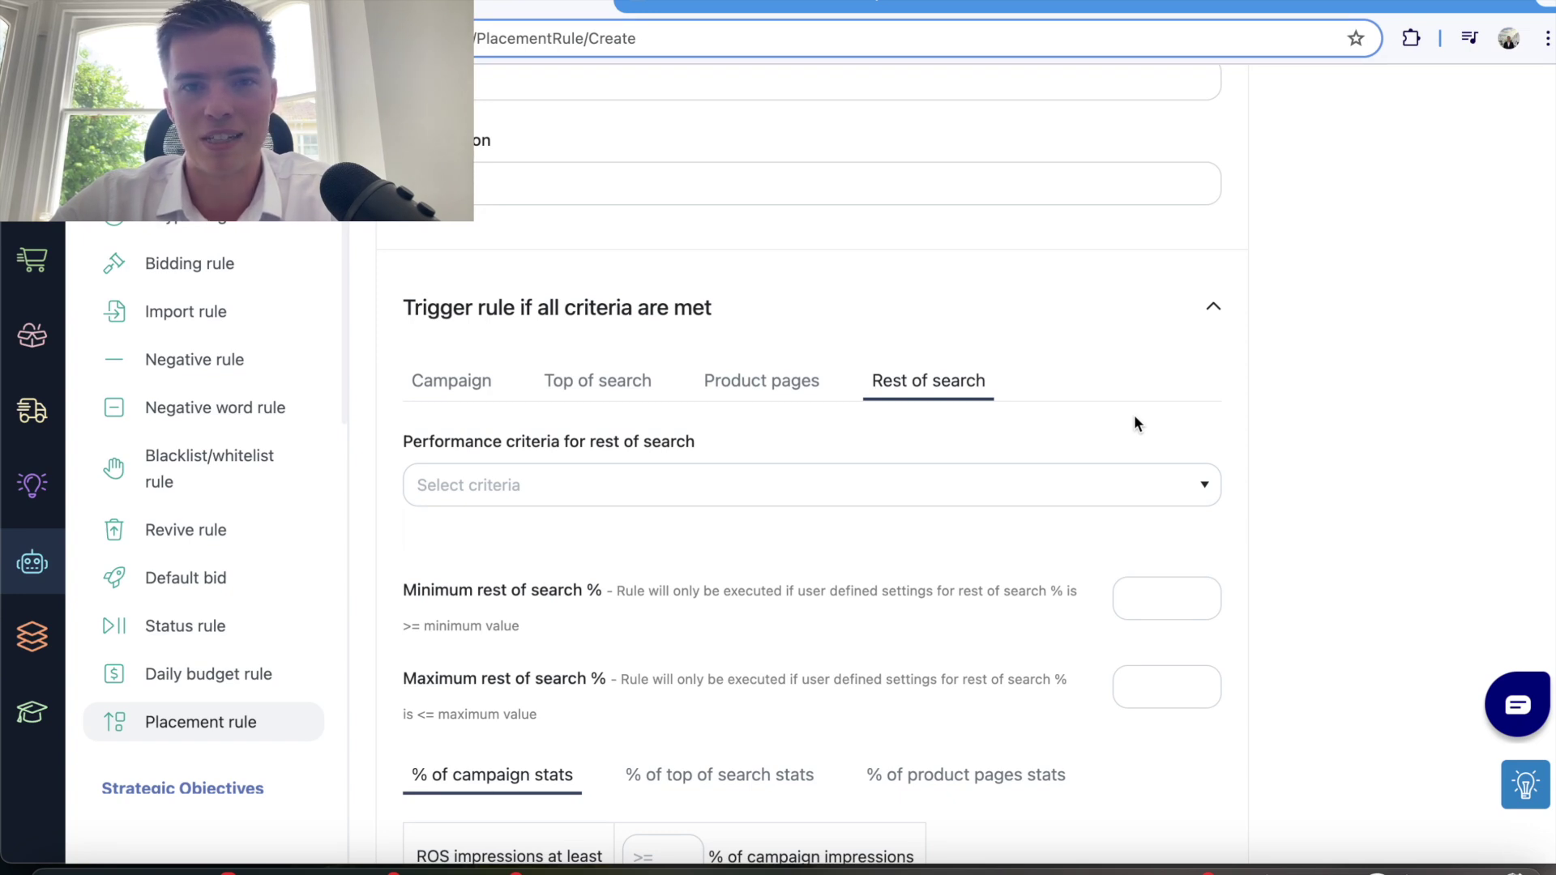
{"action": "scroll", "coordinate": [1134, 417], "scroll_direction": "down", "scroll_amount": 3}
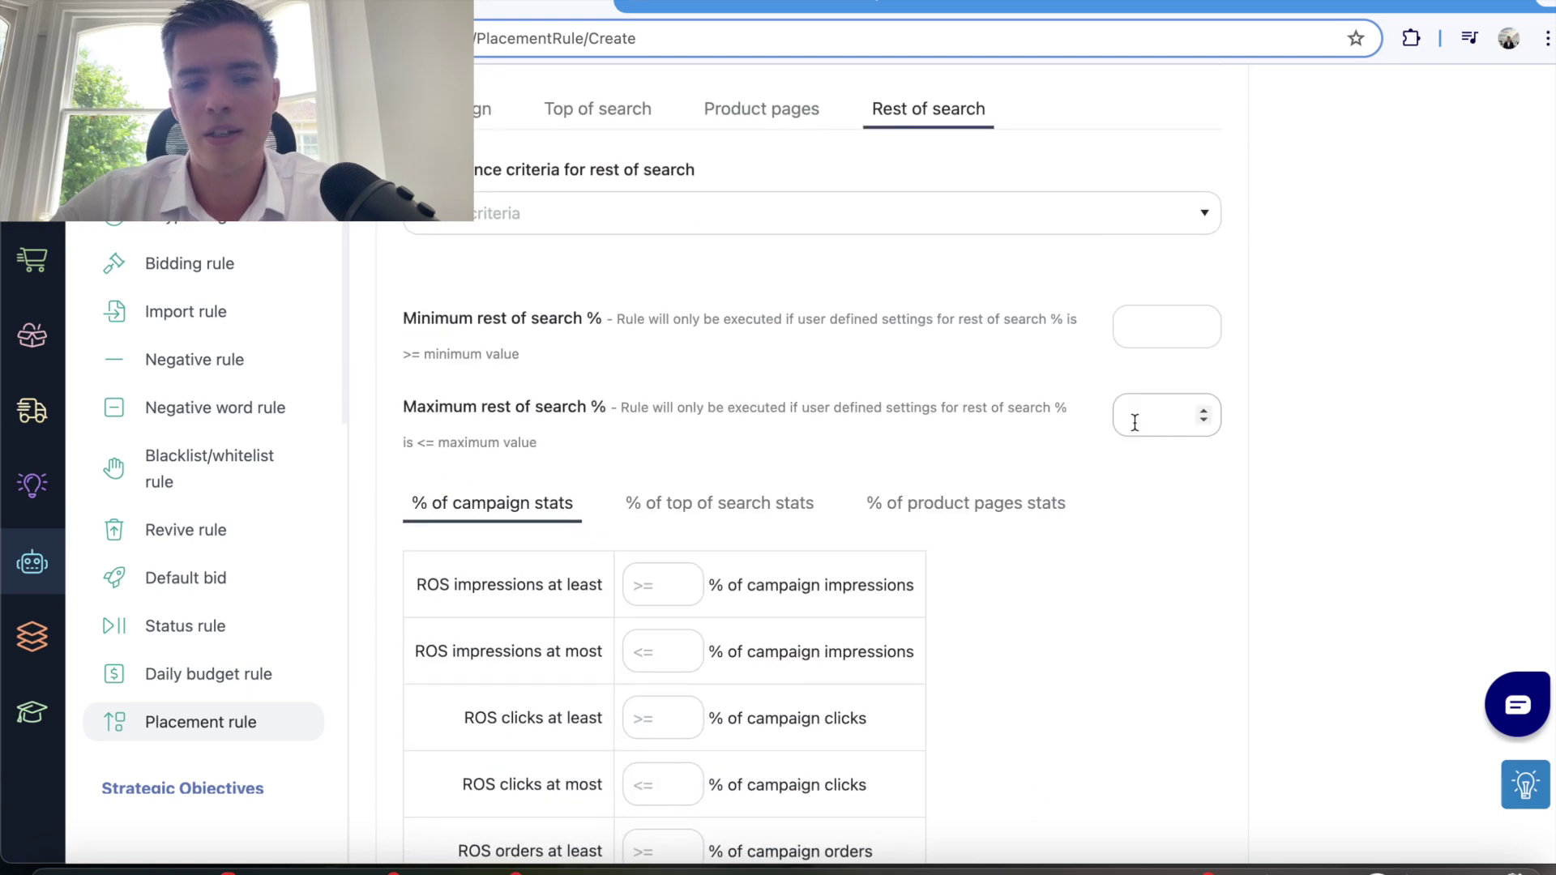
- Scroll through the ROS % of campaign thresholds, focusing ROS CTR at least, down to Priority
{"action": "scroll", "coordinate": [1134, 421], "scroll_direction": "down", "scroll_amount": 3}
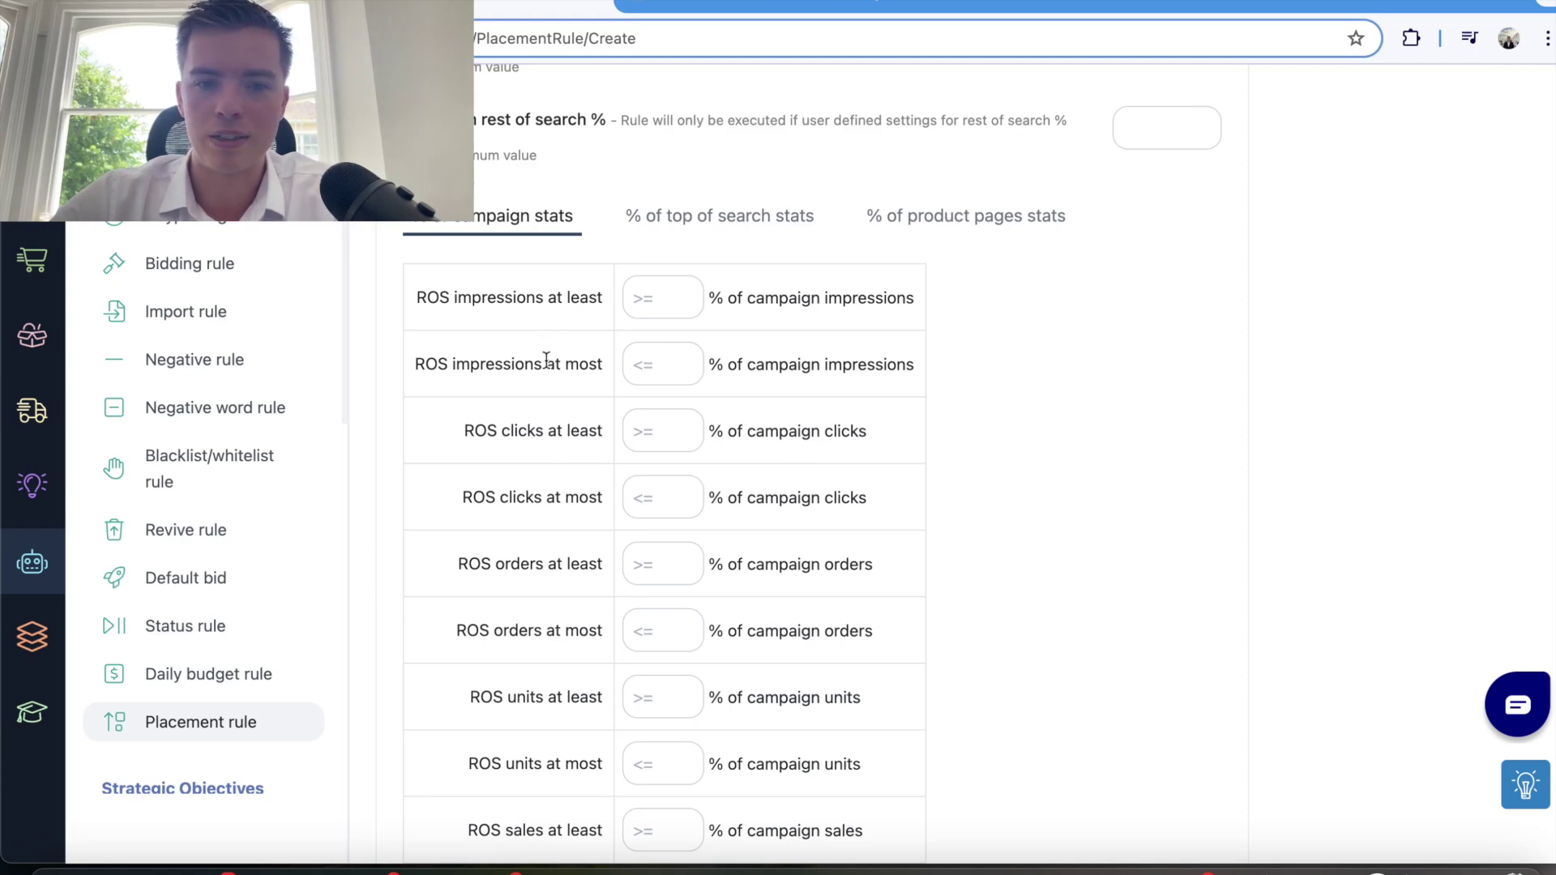
{"action": "scroll", "coordinate": [546, 359], "scroll_direction": "down", "scroll_amount": 3}
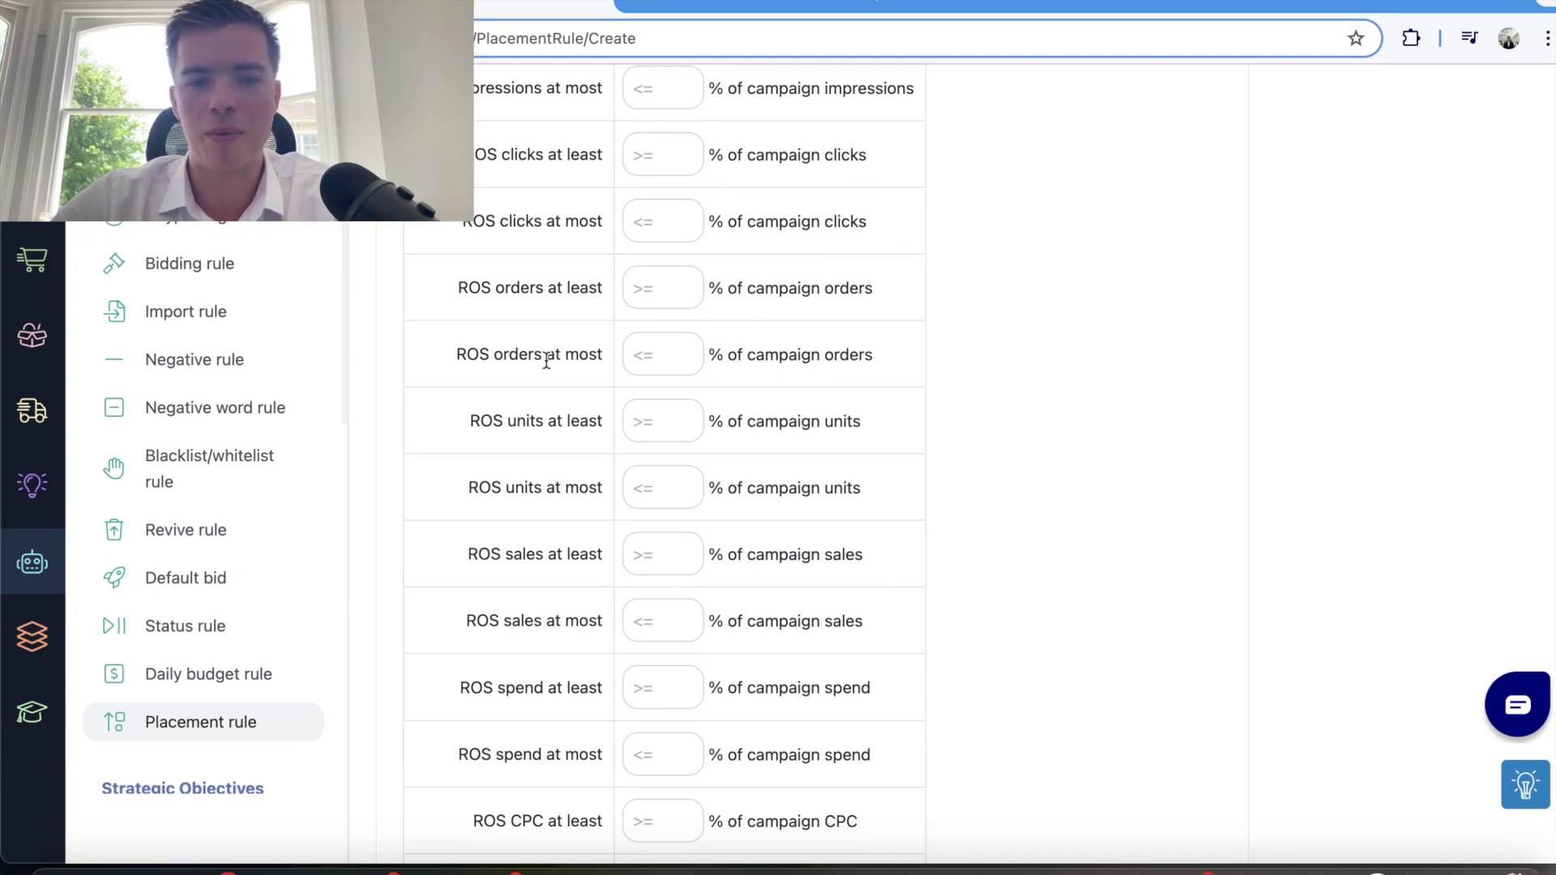
{"action": "scroll", "coordinate": [546, 359], "scroll_direction": "down", "scroll_amount": 3}
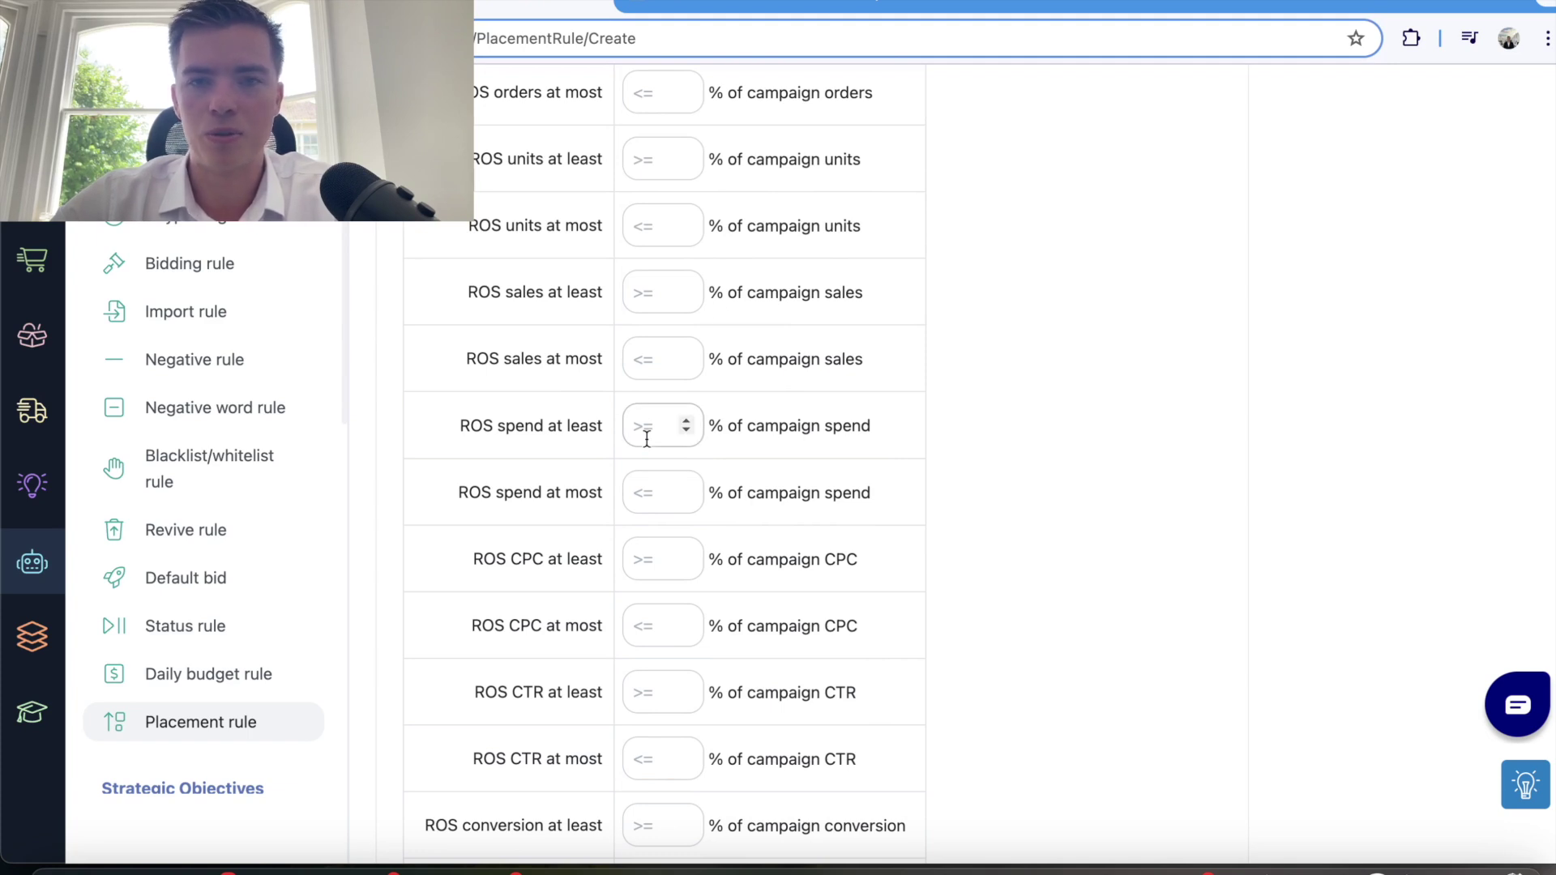
{"action": "scroll", "coordinate": [646, 438], "scroll_direction": "down", "scroll_amount": 3}
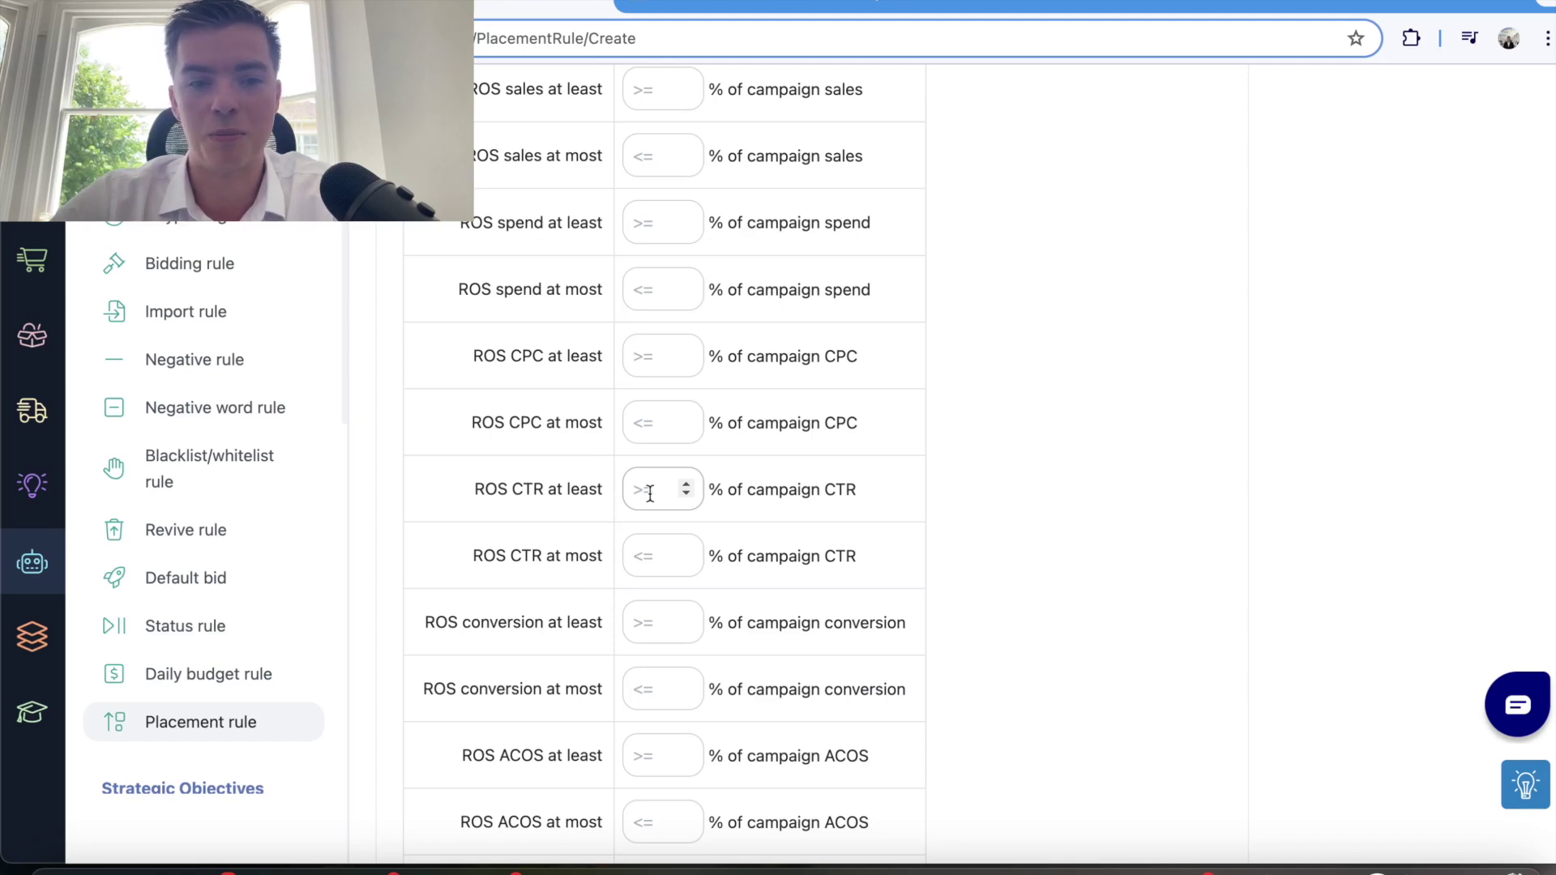
{"action": "left_click", "coordinate": [673, 494]}
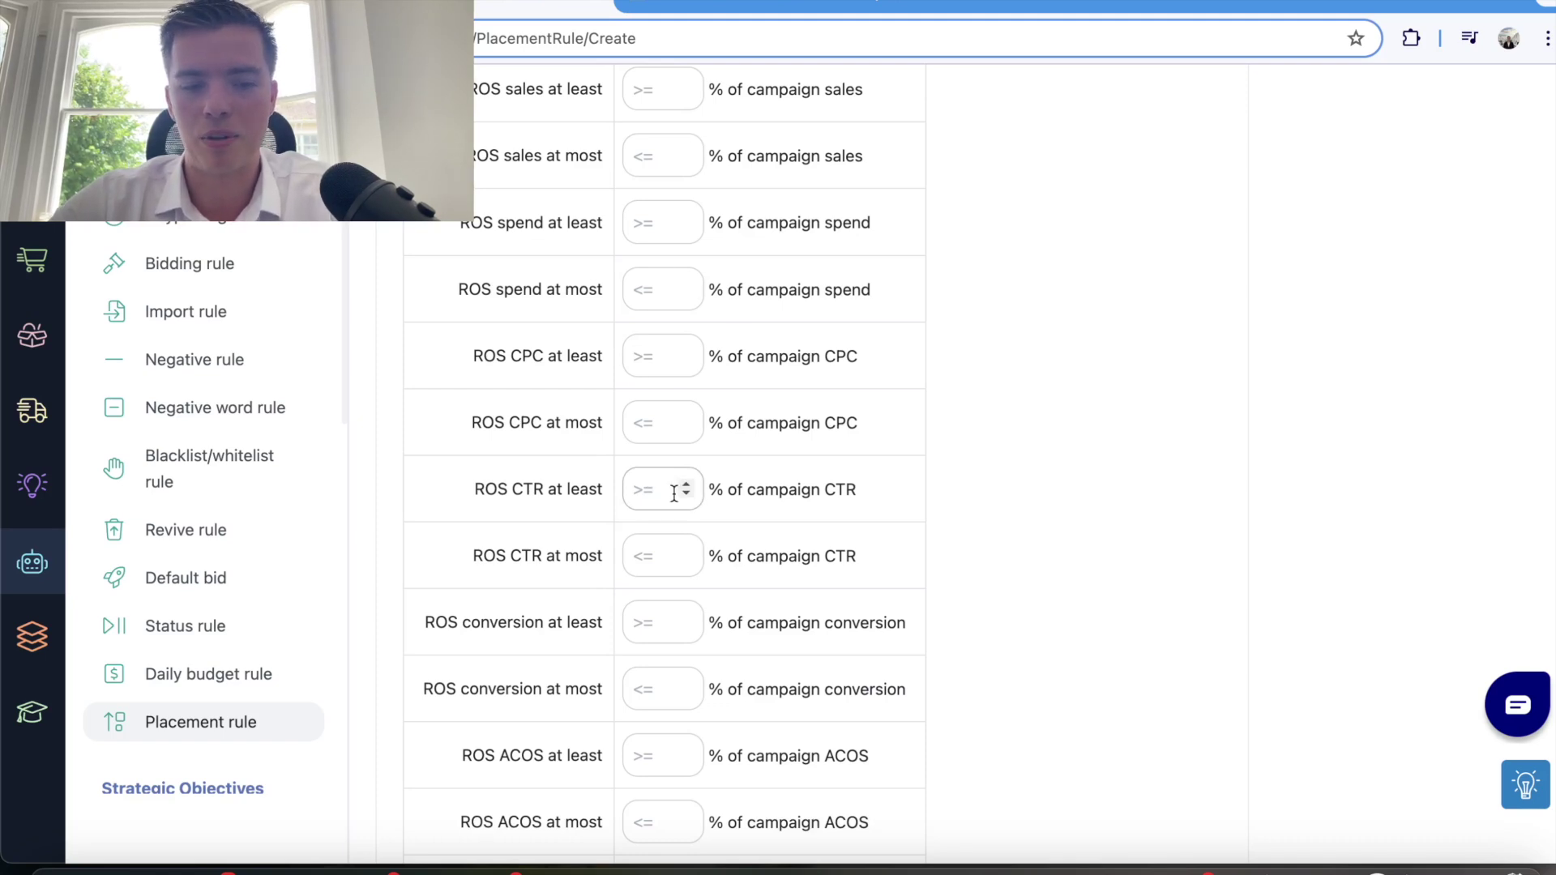
{"action": "scroll", "coordinate": [673, 494], "scroll_direction": "down", "scroll_amount": 5}
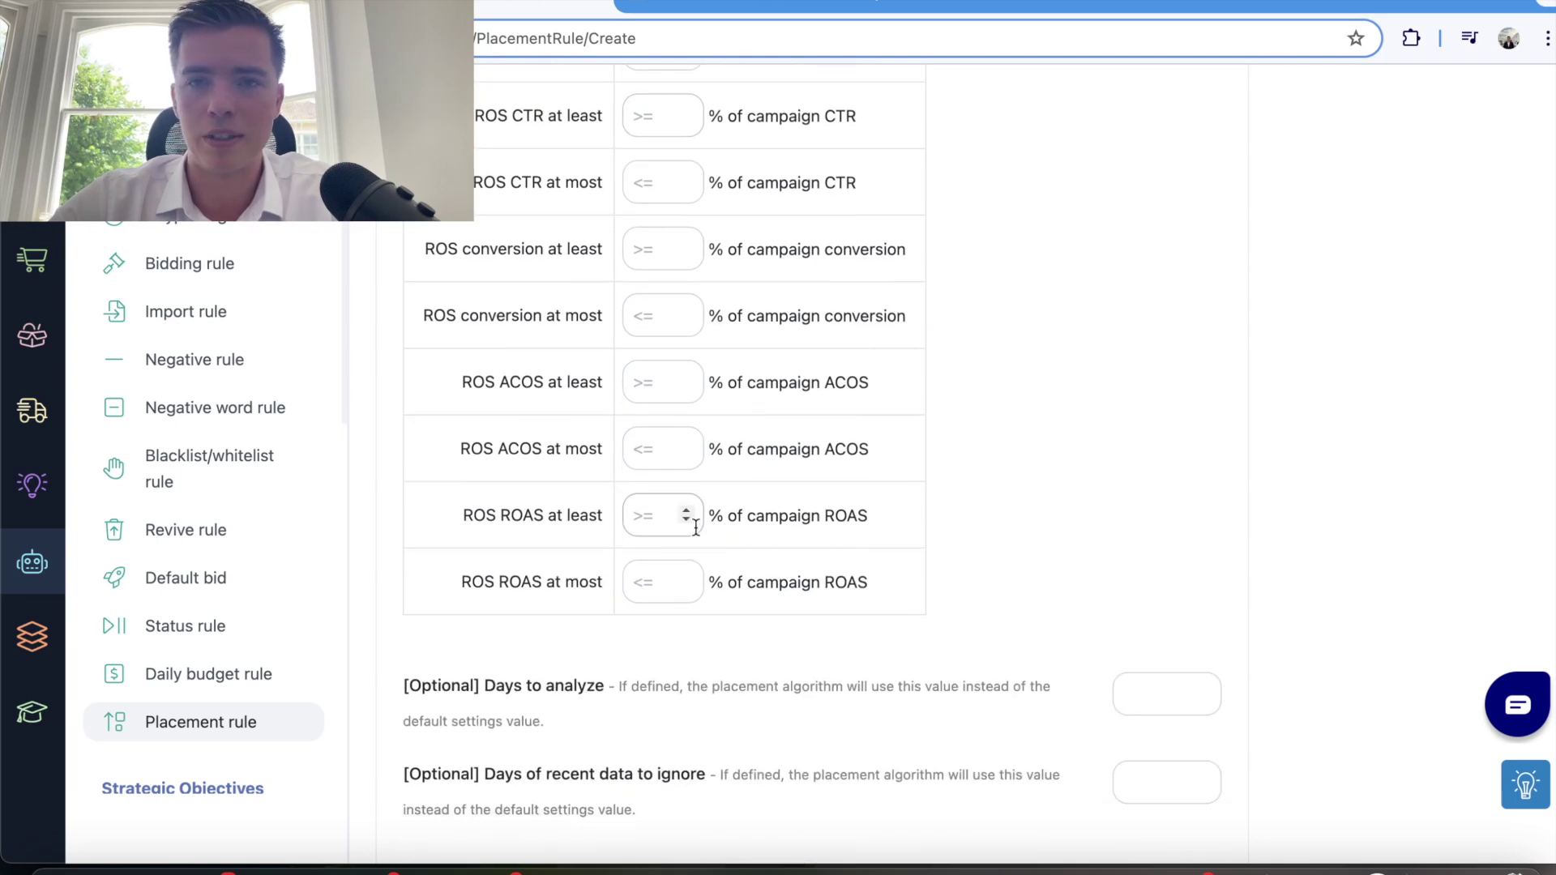
{"action": "scroll", "coordinate": [695, 527], "scroll_direction": "down", "scroll_amount": 2}
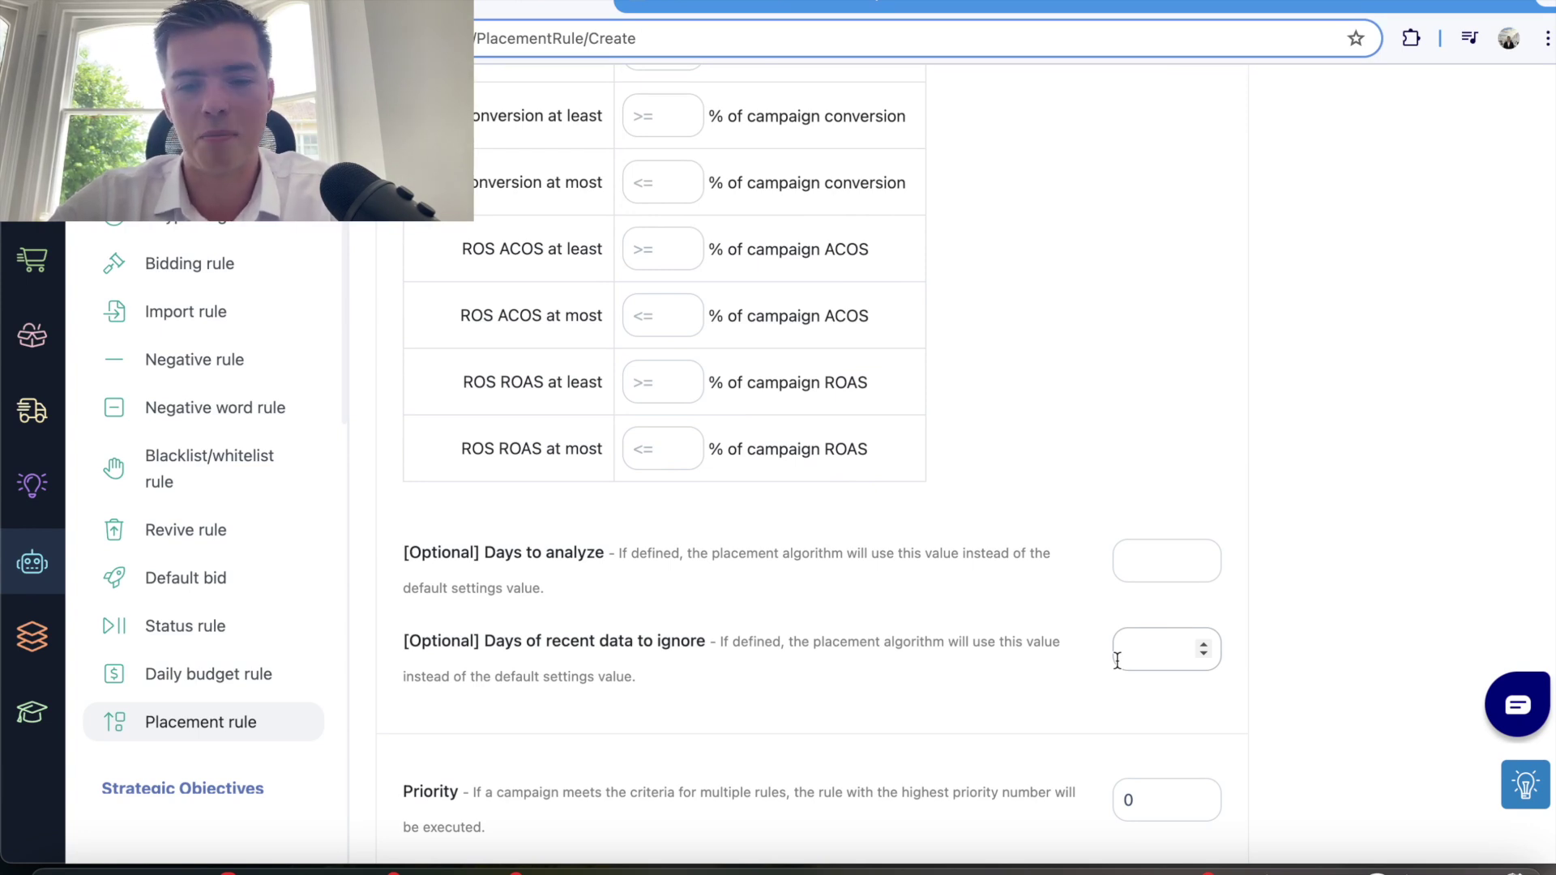
{"action": "scroll", "coordinate": [1116, 660], "scroll_direction": "down", "scroll_amount": 3}
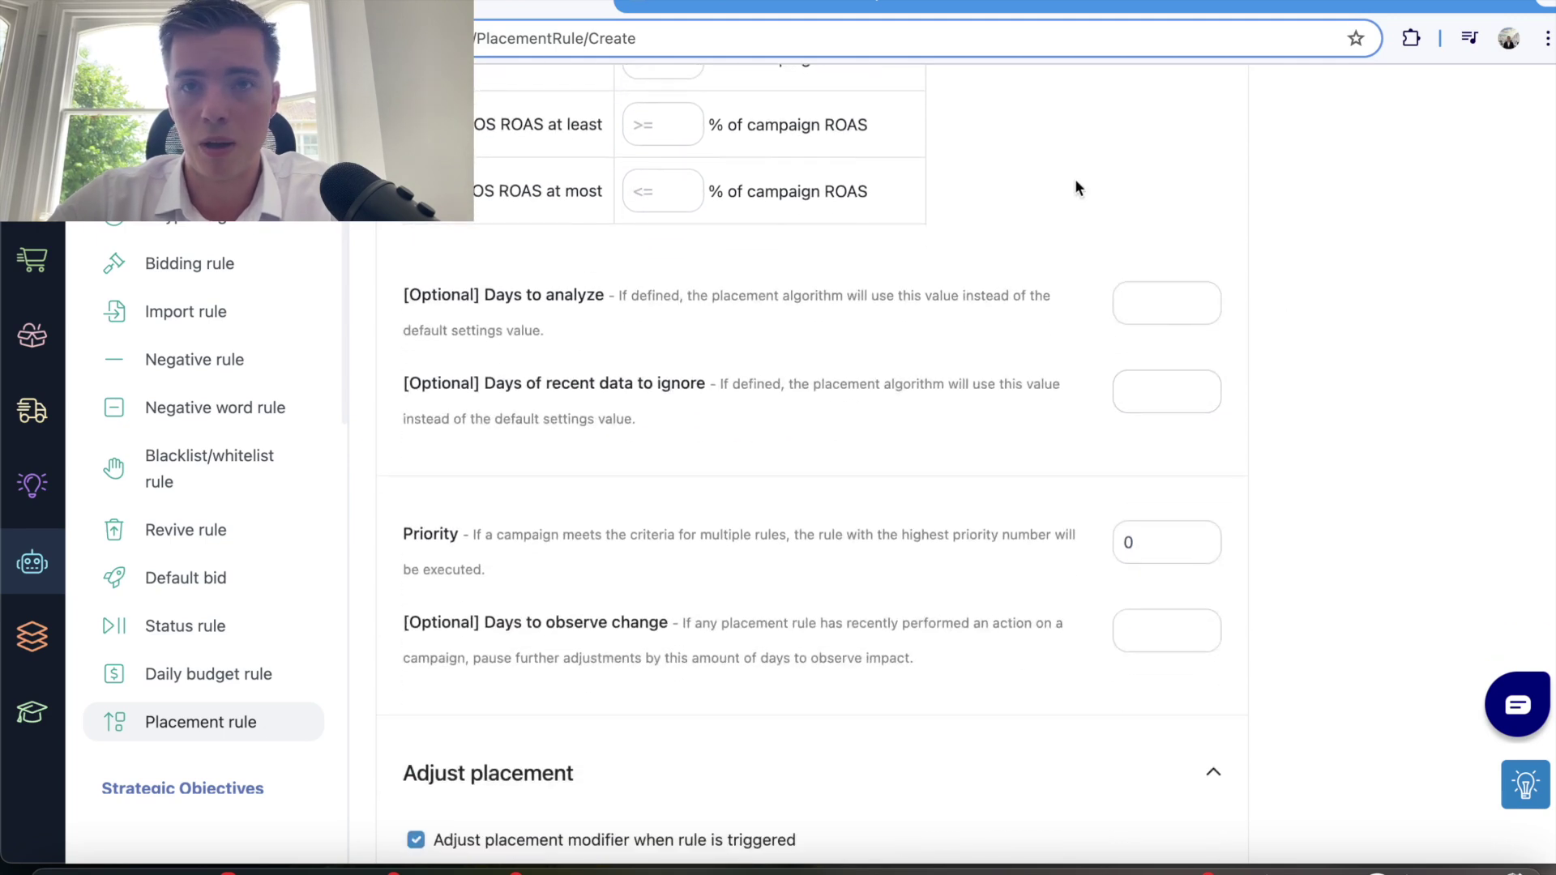
- Scroll past Priority to the Adjust placement section and its Placement to adjust dropdown
{"action": "scroll", "coordinate": [1078, 194], "scroll_direction": "down", "scroll_amount": 4}
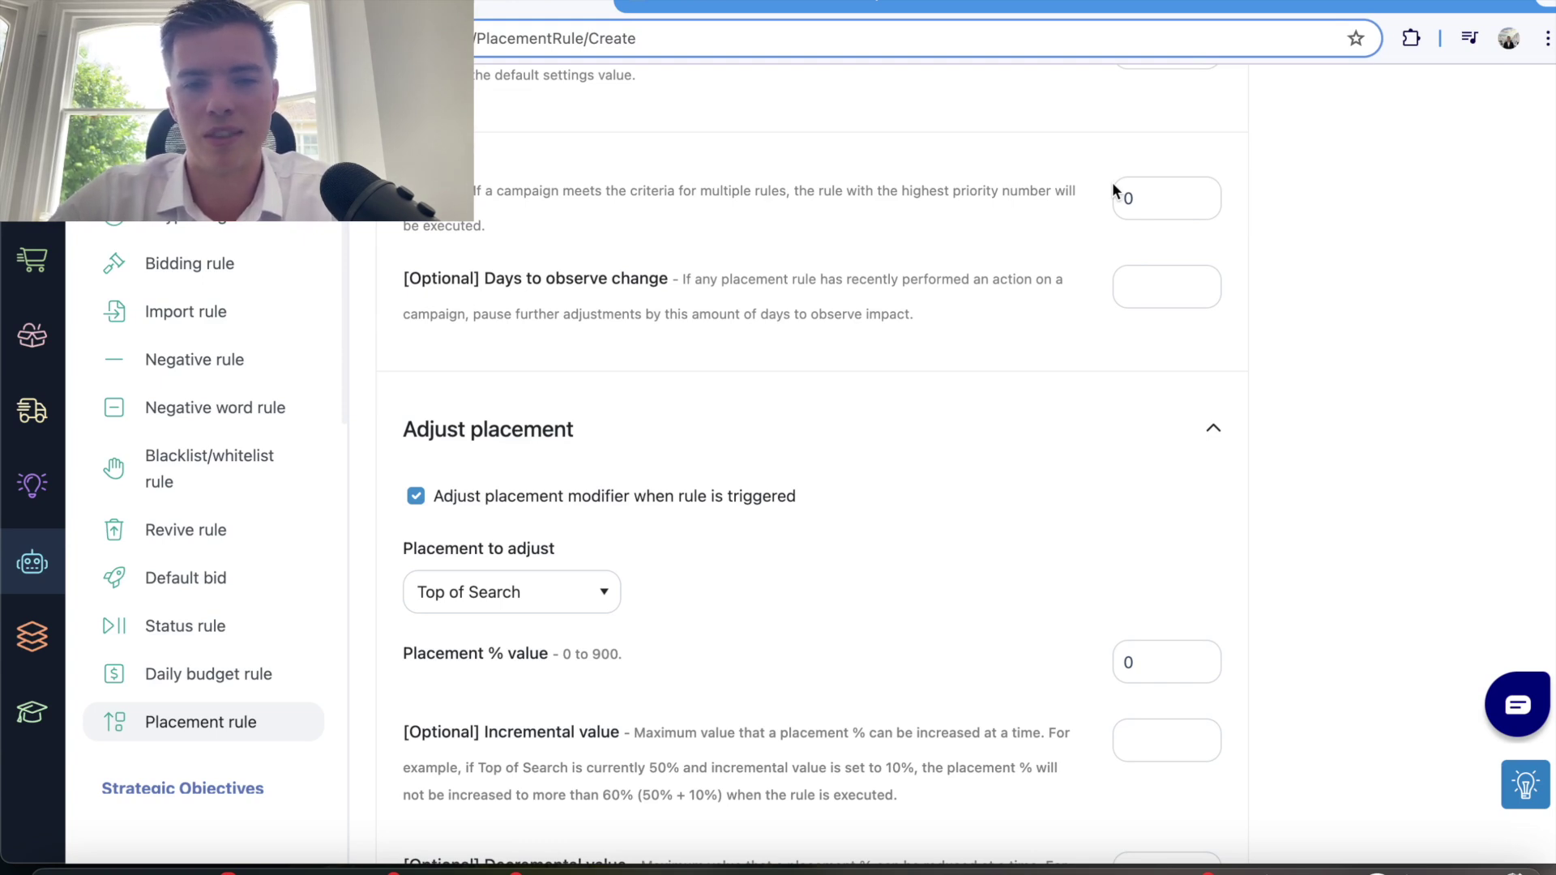
{"action": "scroll", "coordinate": [732, 197], "scroll_direction": "down", "scroll_amount": 5}
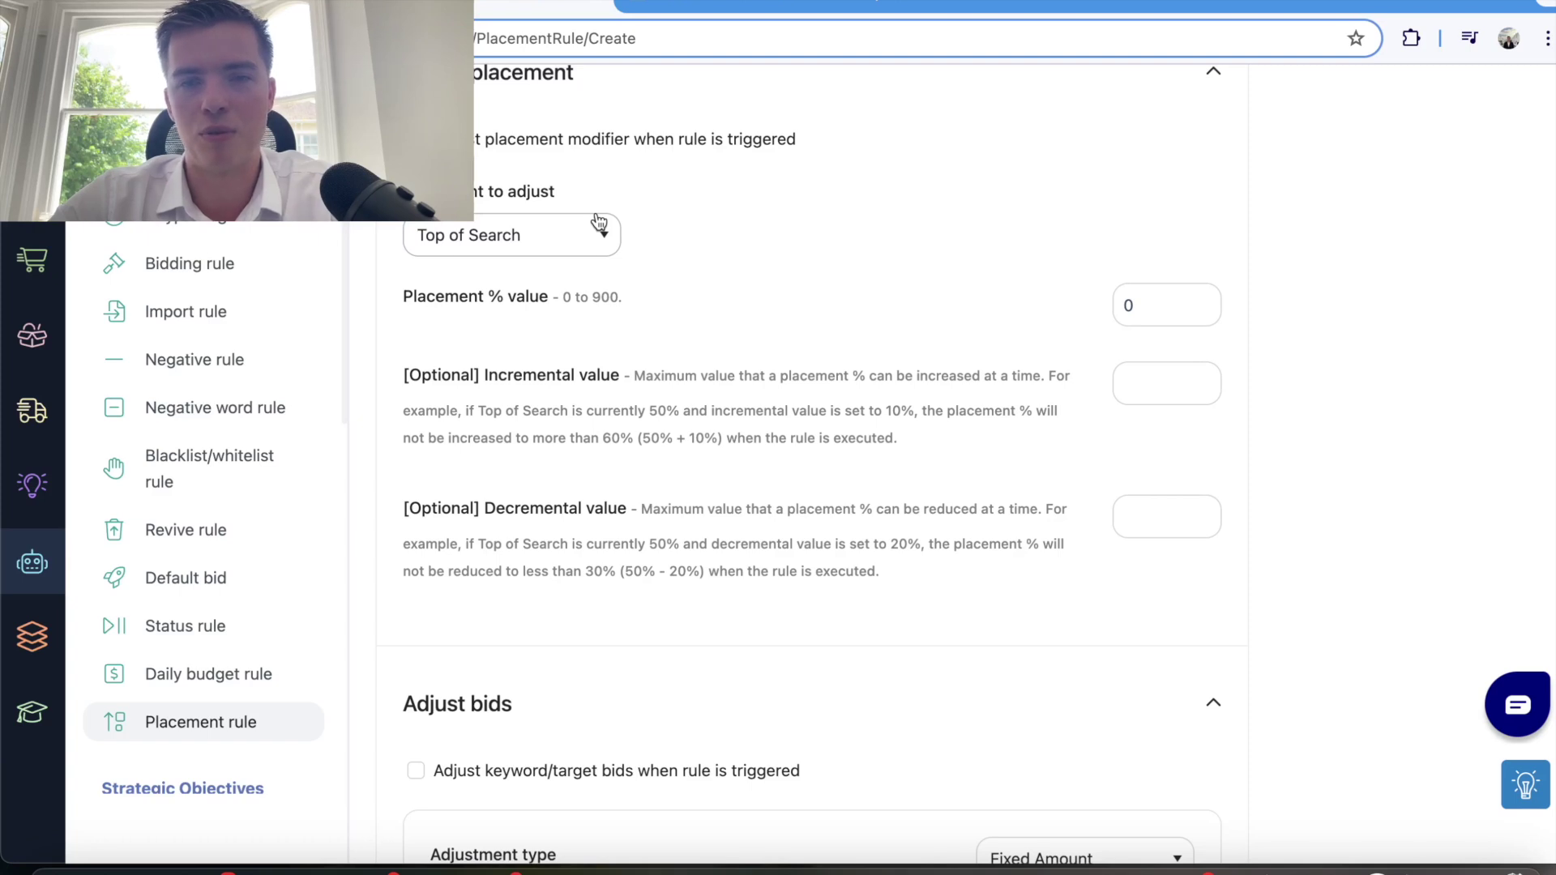
- Scroll through the Adjust bids optional bid fields, then back up to the % of campaign table
{"action": "scroll", "coordinate": [600, 223], "scroll_direction": "down", "scroll_amount": 5}
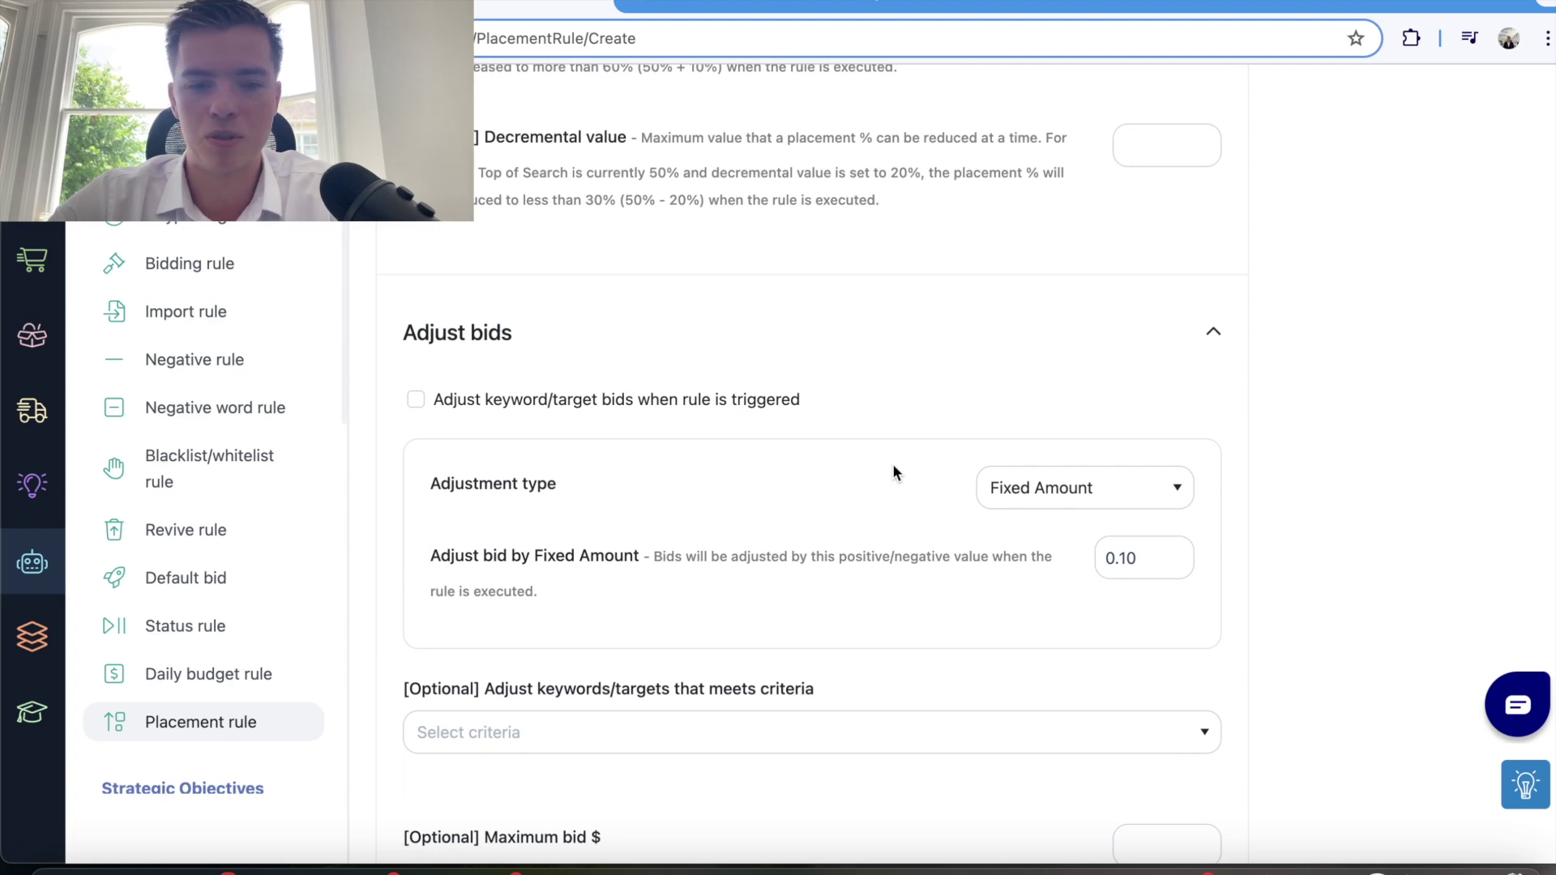
{"action": "scroll", "coordinate": [894, 473], "scroll_direction": "down", "scroll_amount": 2}
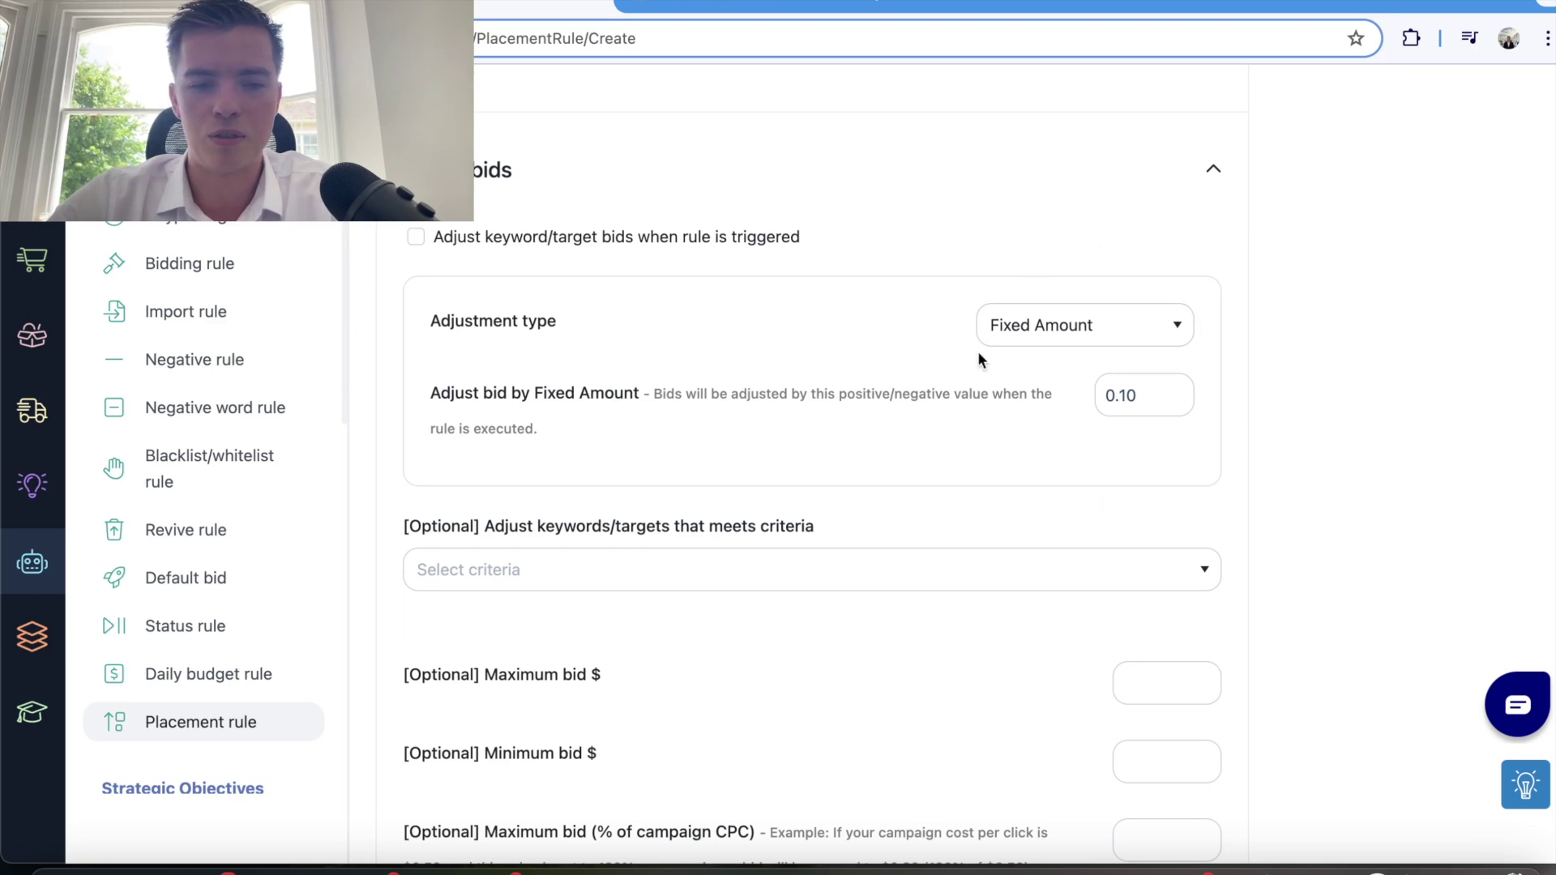
{"action": "scroll", "coordinate": [973, 373], "scroll_direction": "down", "scroll_amount": 5}
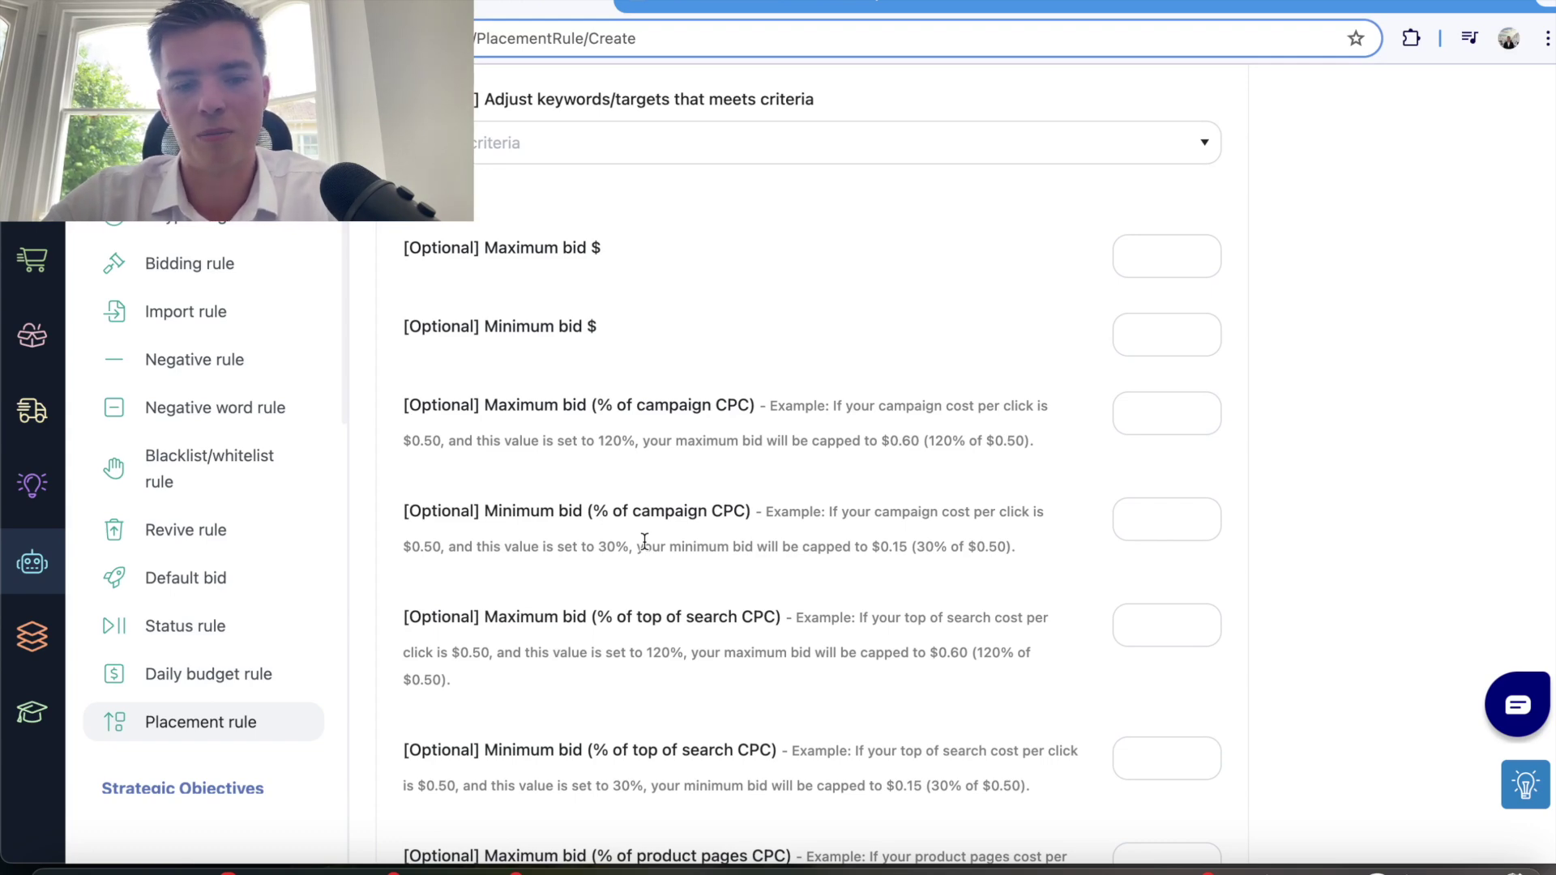
{"action": "scroll", "coordinate": [1035, 478], "scroll_direction": "down", "scroll_amount": 3}
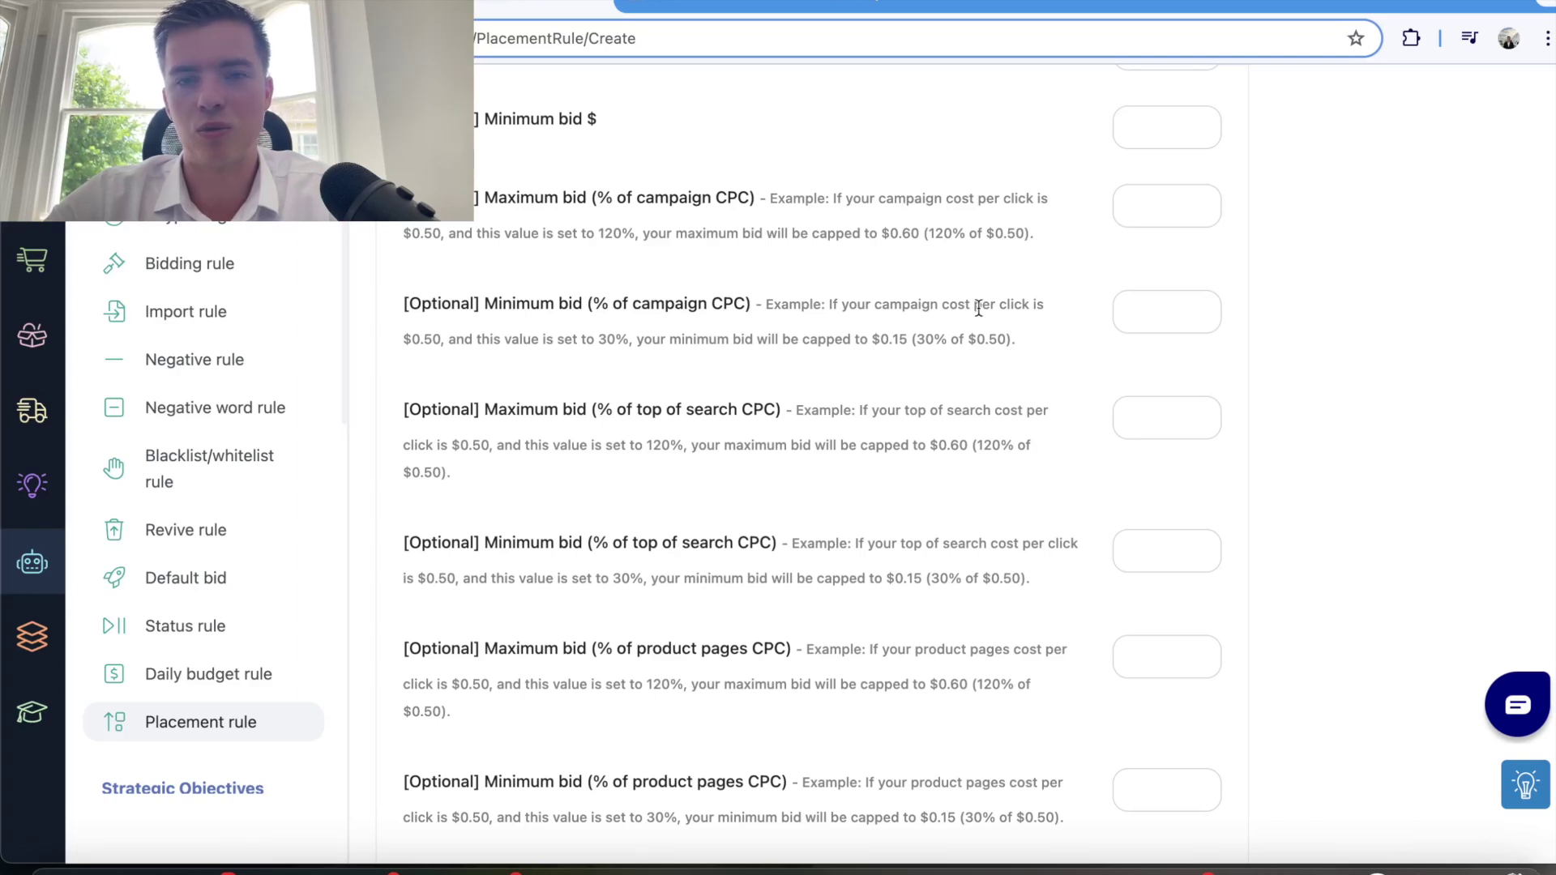
{"action": "scroll", "coordinate": [979, 308], "scroll_direction": "up", "scroll_amount": 20}
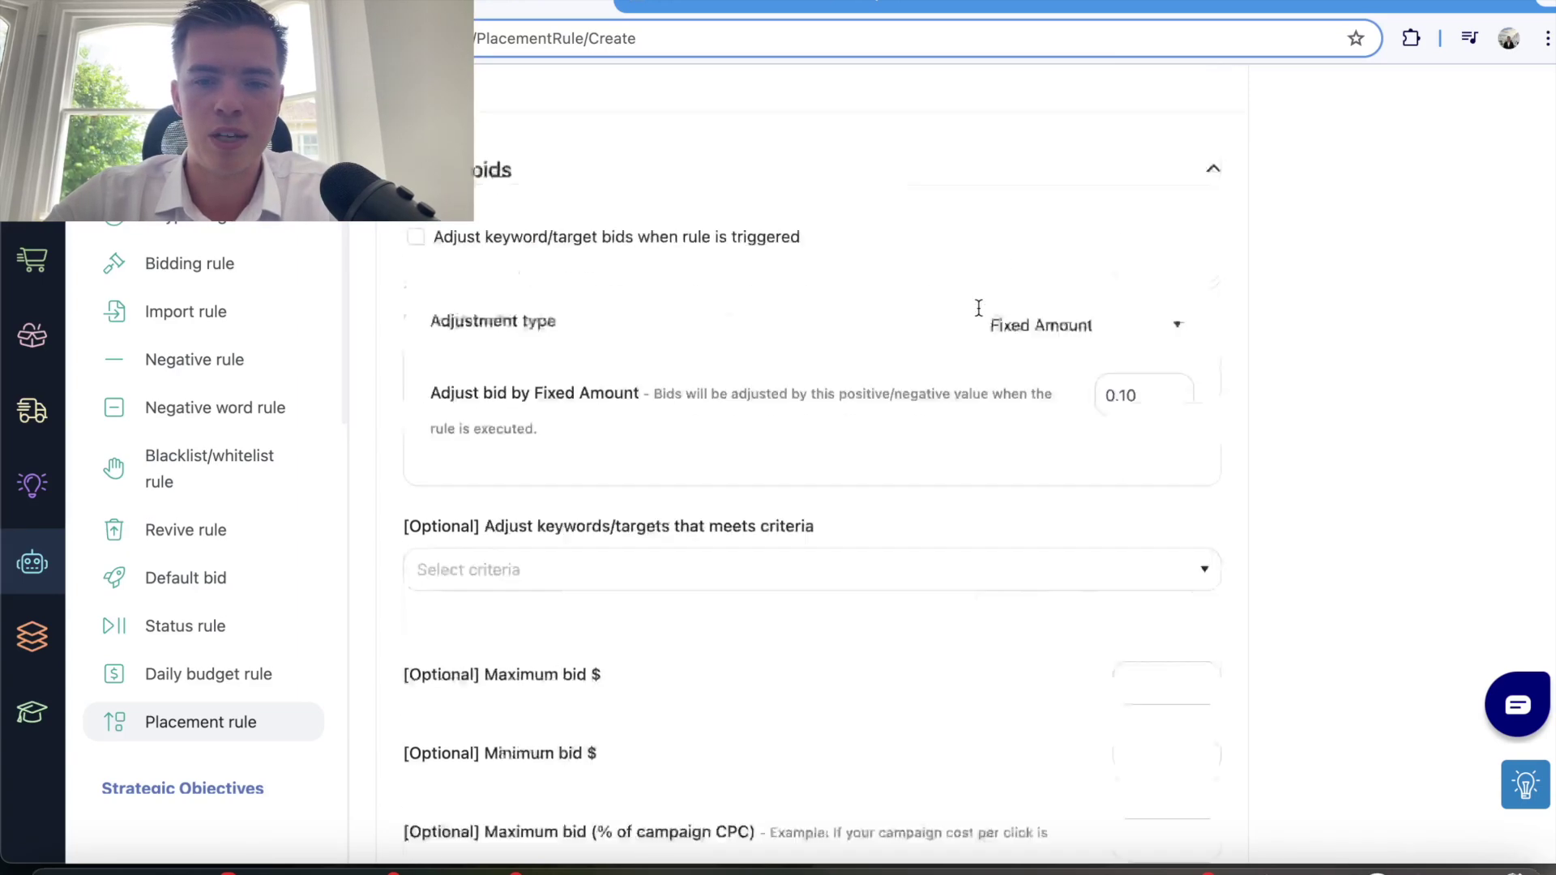
{"action": "scroll", "coordinate": [981, 314], "scroll_direction": "up", "scroll_amount": 6}
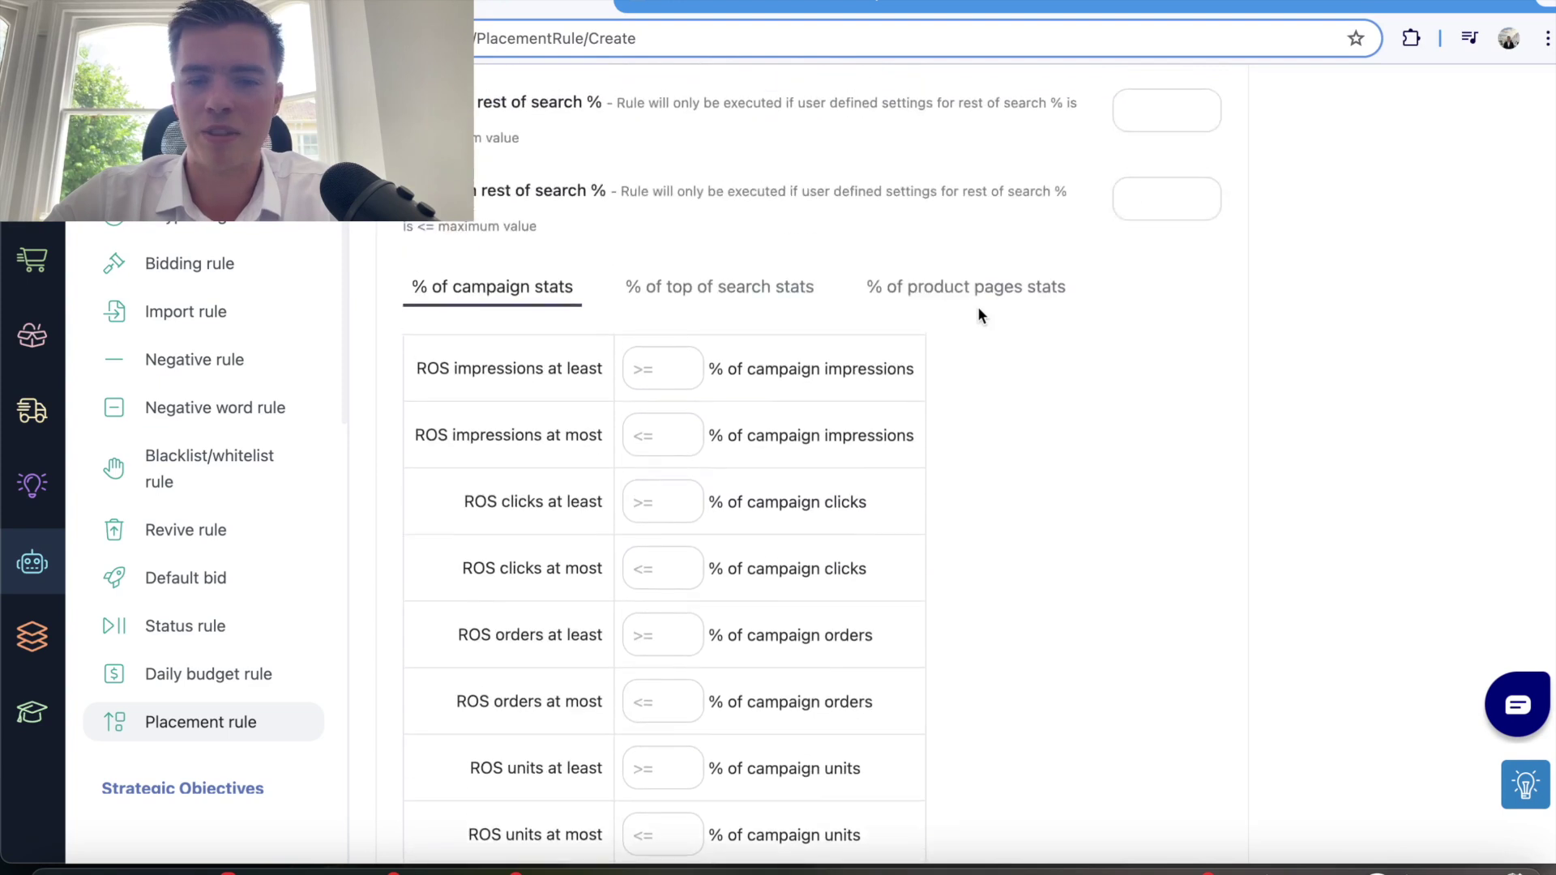